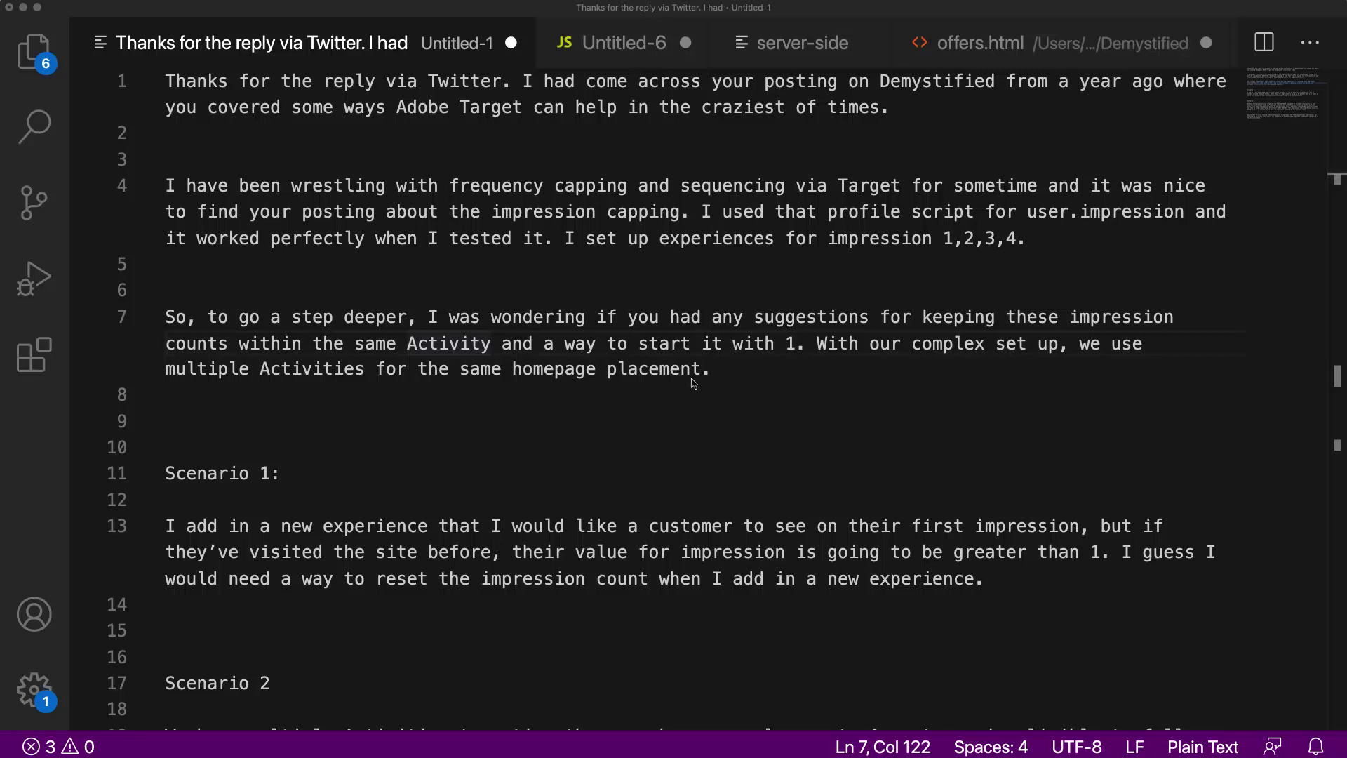
Step: Highlight the 'impression 1,2,3,4' phrase on line 4 of the customer's message
{"action": "scroll", "coordinate": [693, 382], "scroll_direction": "down", "scroll_amount": 3}
{"action": "scroll", "coordinate": [696, 382], "scroll_direction": "up", "scroll_amount": 3}
{"action": "left_click", "coordinate": [902, 105]}
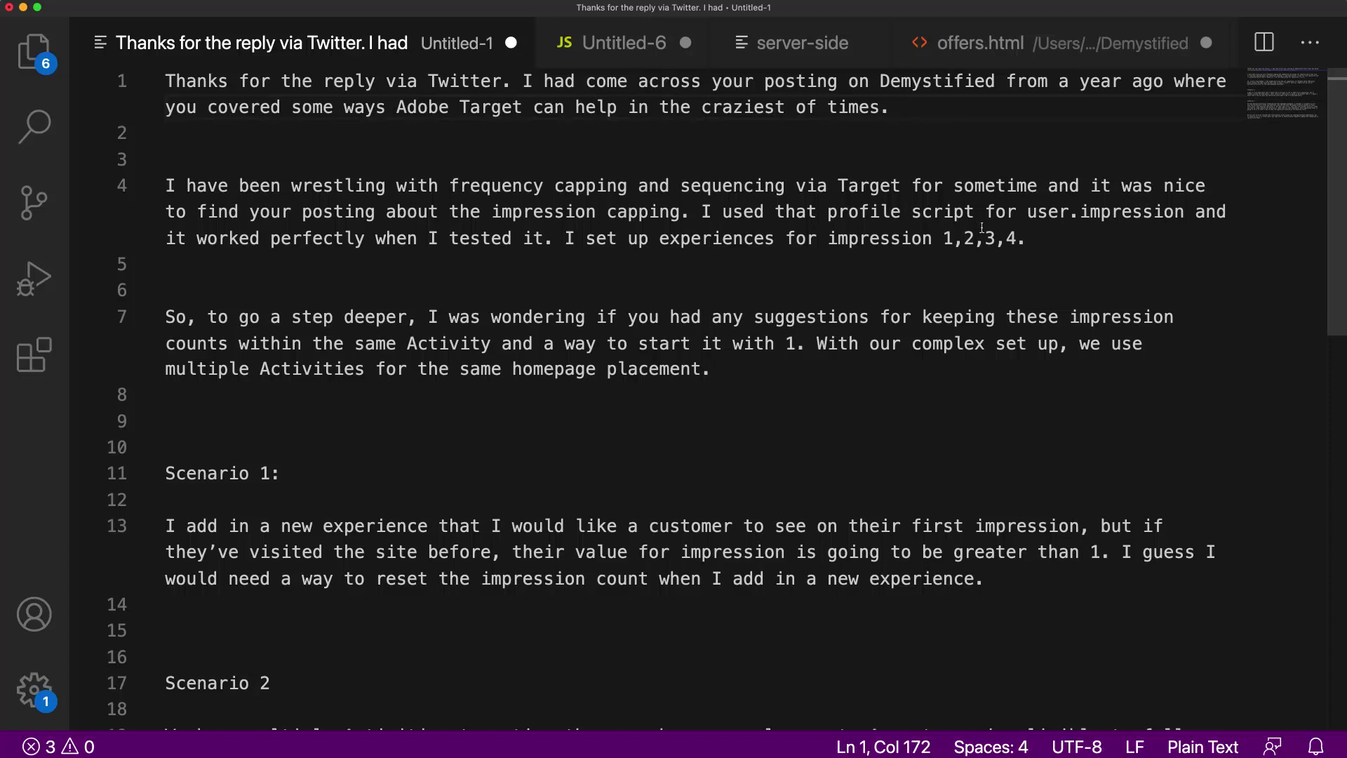
{"action": "left_click_drag", "start_coordinate": [1040, 236], "coordinate": [834, 242]}
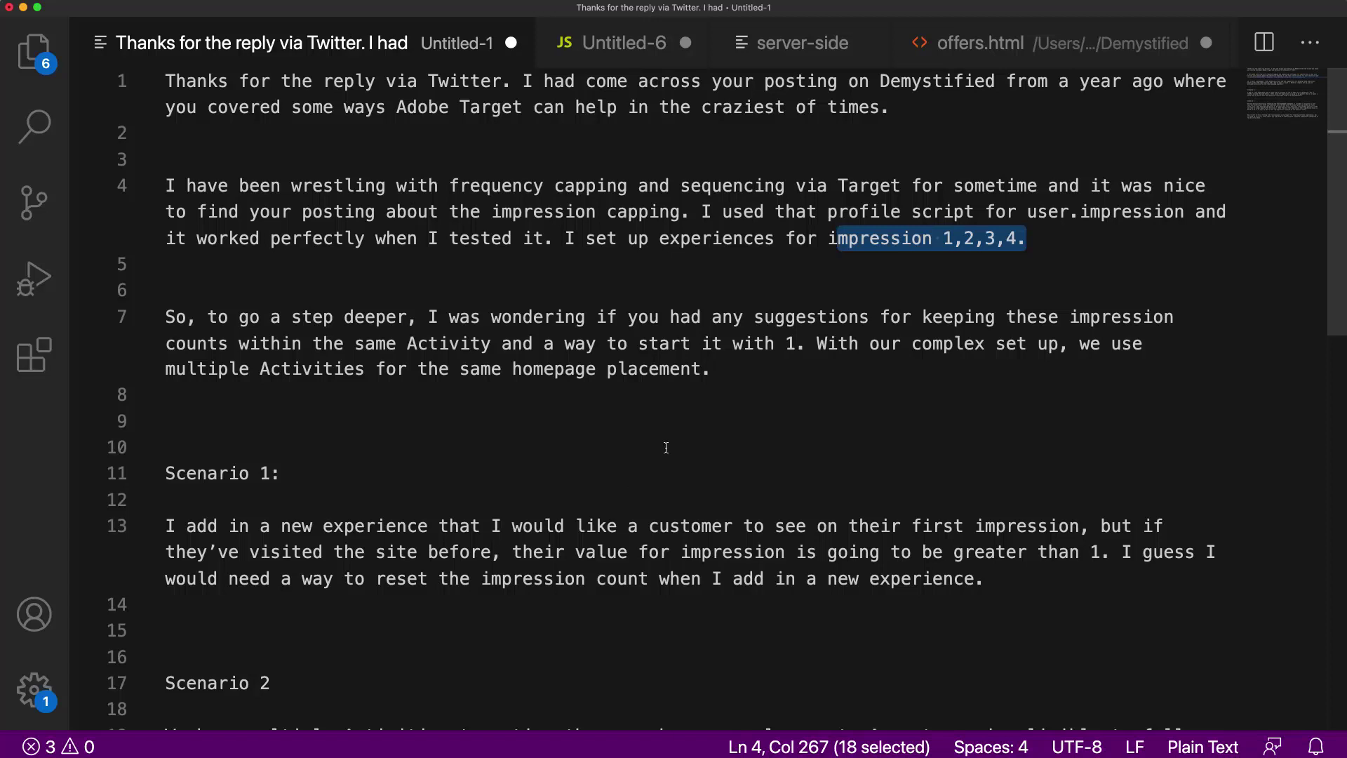
Step: Scroll the Adobe Target blog article down to its Impression Capping 'impressions' profile script
{"action": "key", "text": "super+Tab"}
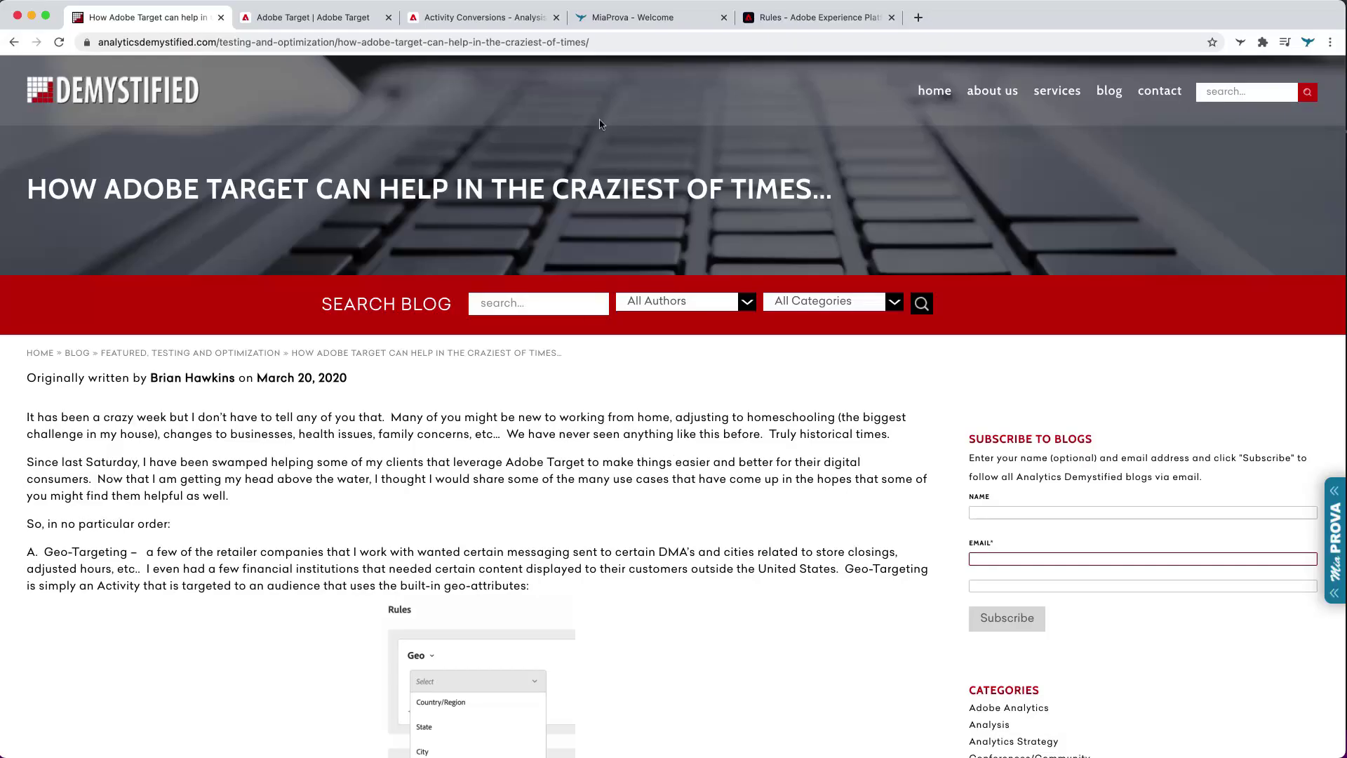
{"action": "scroll", "coordinate": [482, 516], "scroll_direction": "down", "scroll_amount": 3}
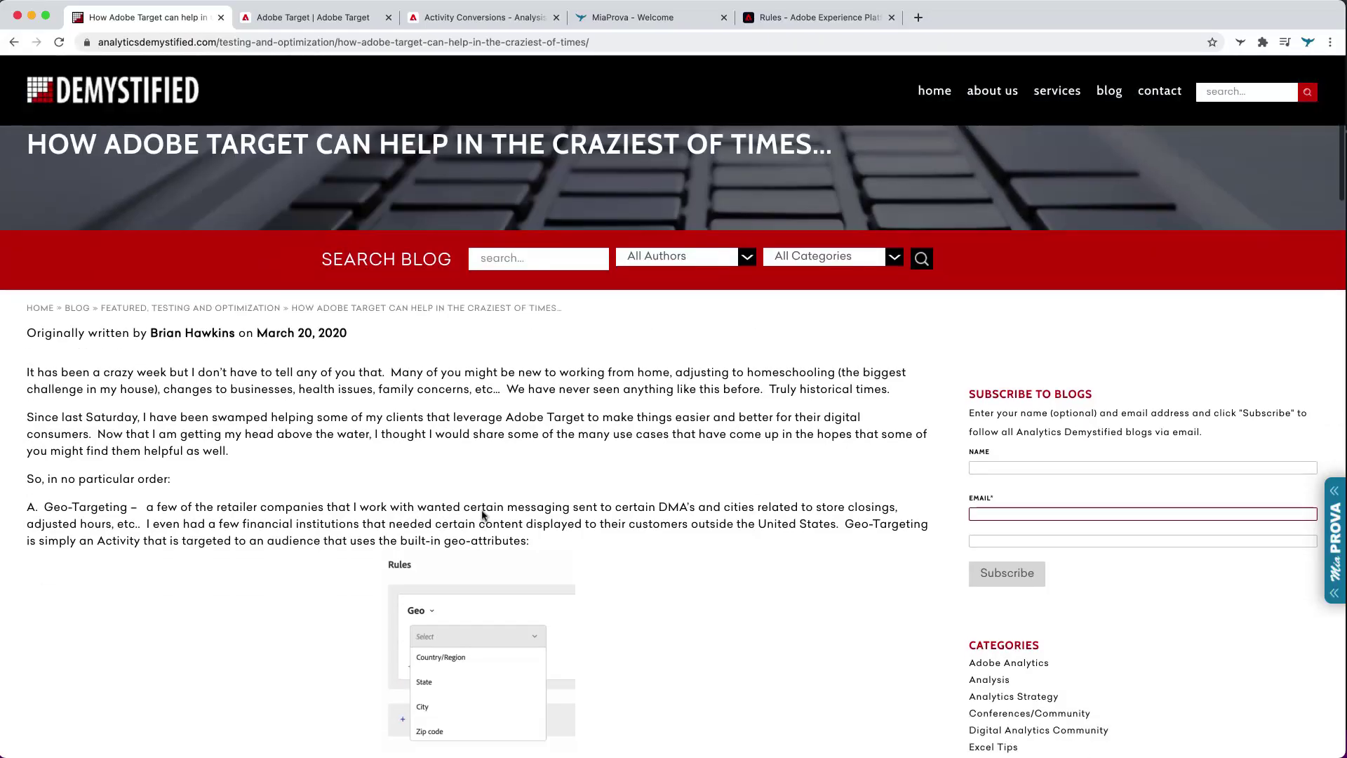
{"action": "scroll", "coordinate": [482, 516], "scroll_direction": "down", "scroll_amount": 10}
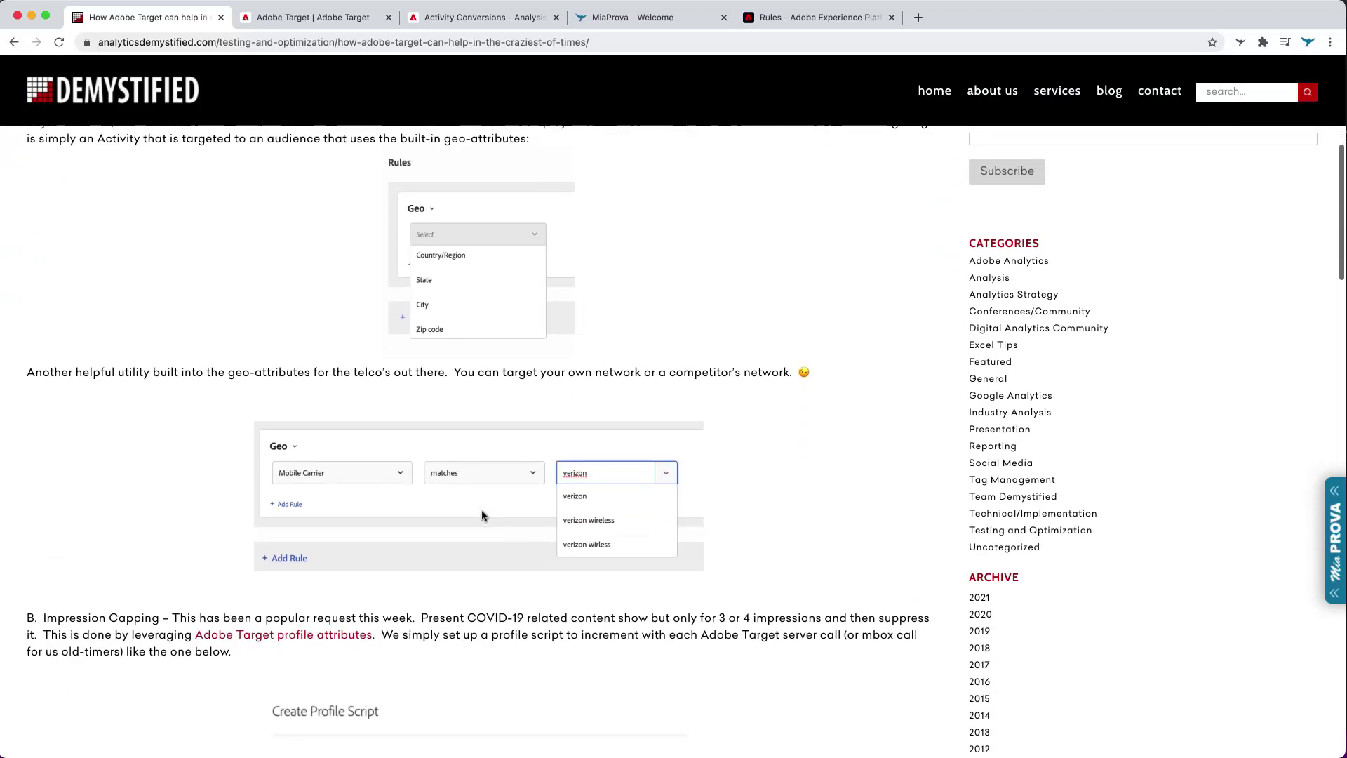
{"action": "scroll", "coordinate": [482, 516], "scroll_direction": "down", "scroll_amount": 3}
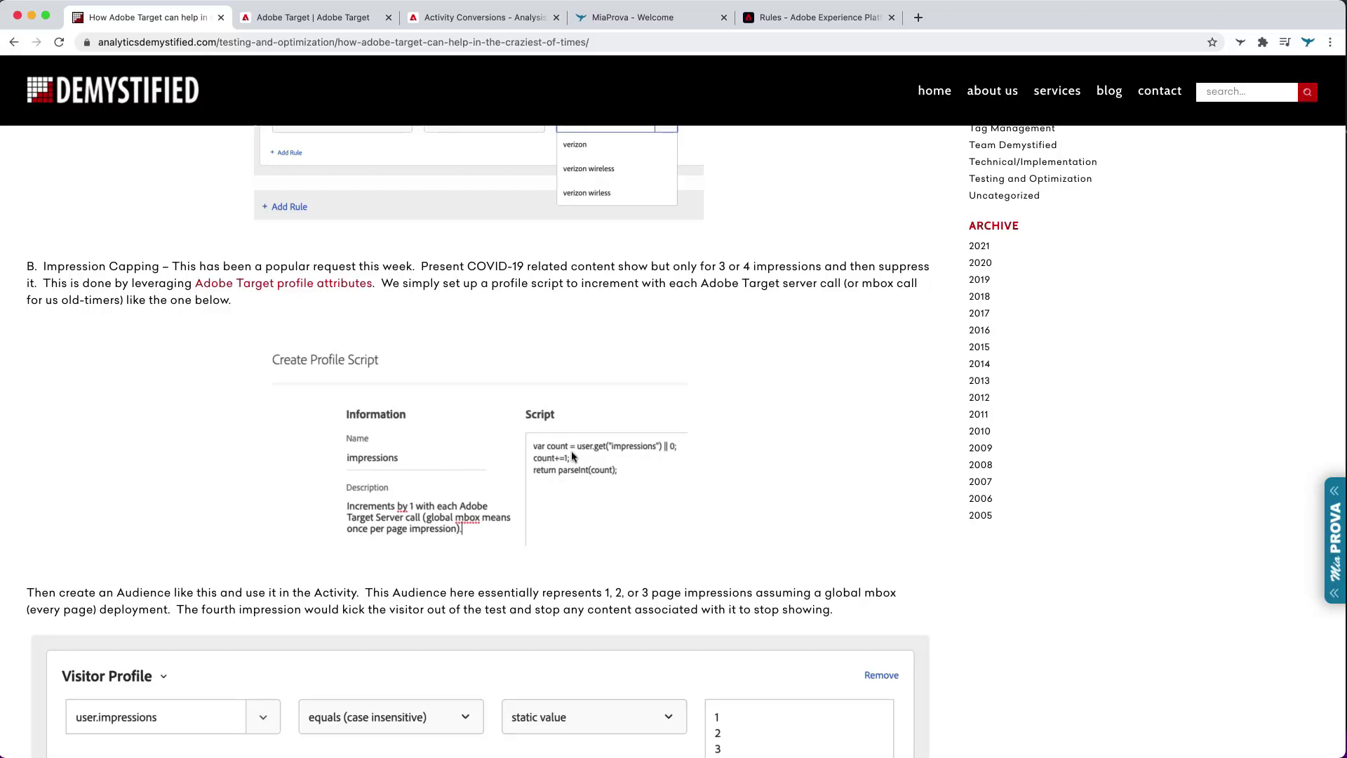
Step: Show MiaProva's visitor profile attributes, with user.impressions 3595 and the impression count 3634
{"action": "left_click", "coordinate": [632, 17]}
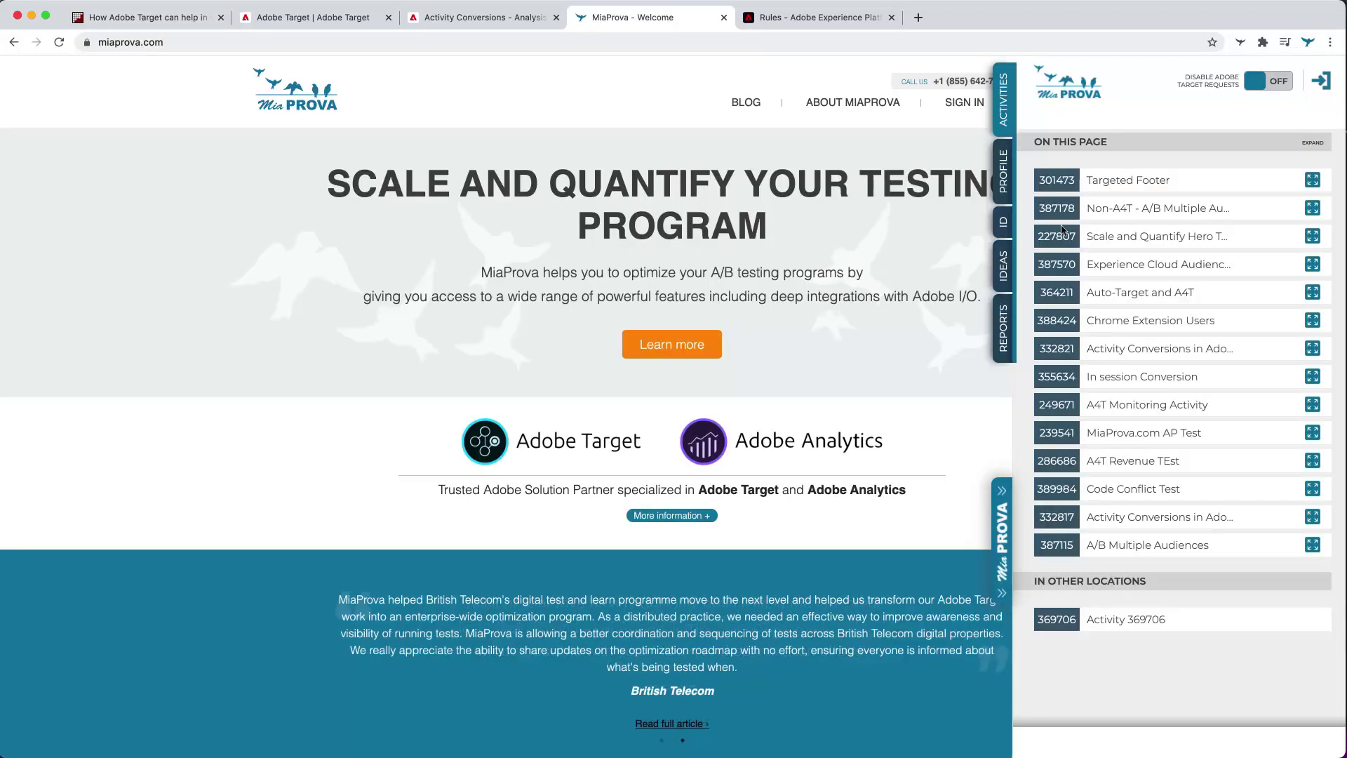
{"action": "left_click", "coordinate": [1003, 170]}
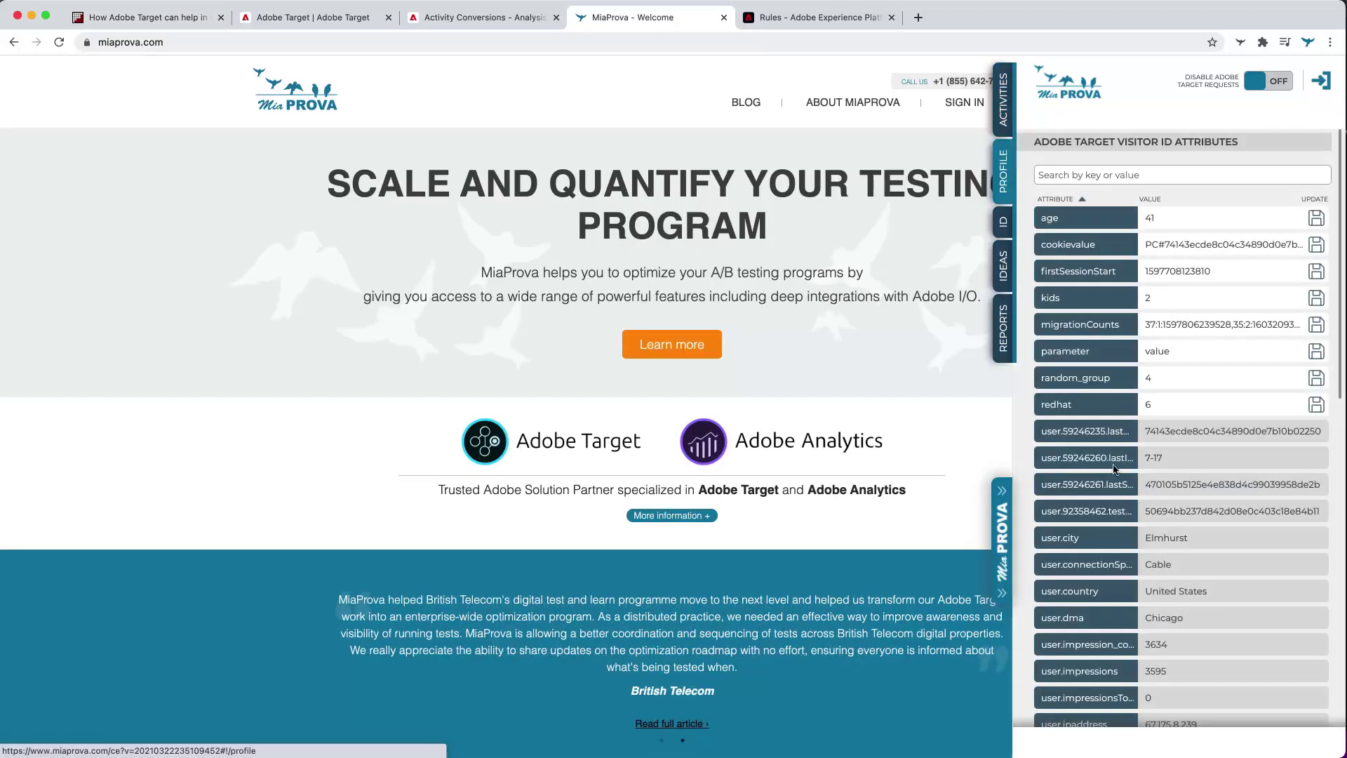
{"action": "scroll", "coordinate": [1113, 464], "scroll_direction": "down", "scroll_amount": 5}
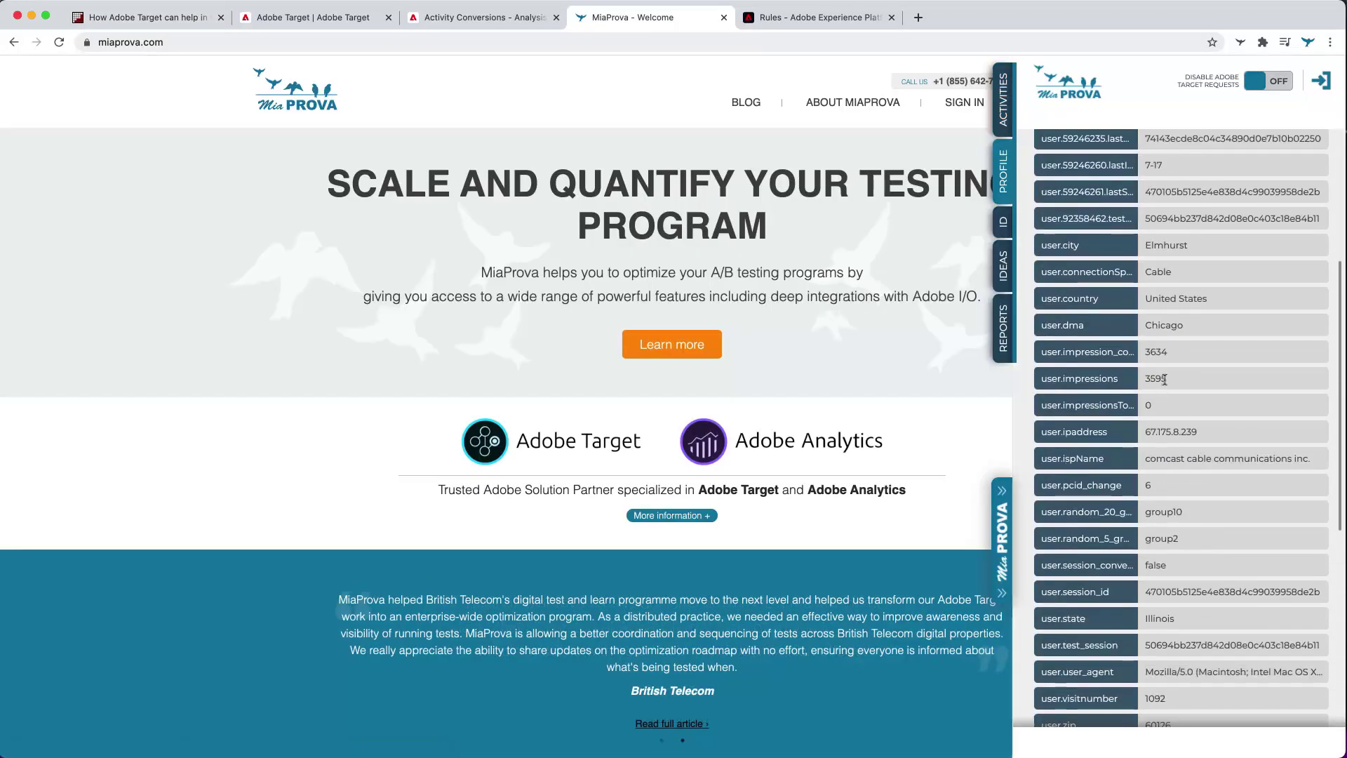
{"action": "left_click_drag", "start_coordinate": [1179, 353], "coordinate": [1107, 350]}
{"action": "left_click", "coordinate": [1107, 351]}
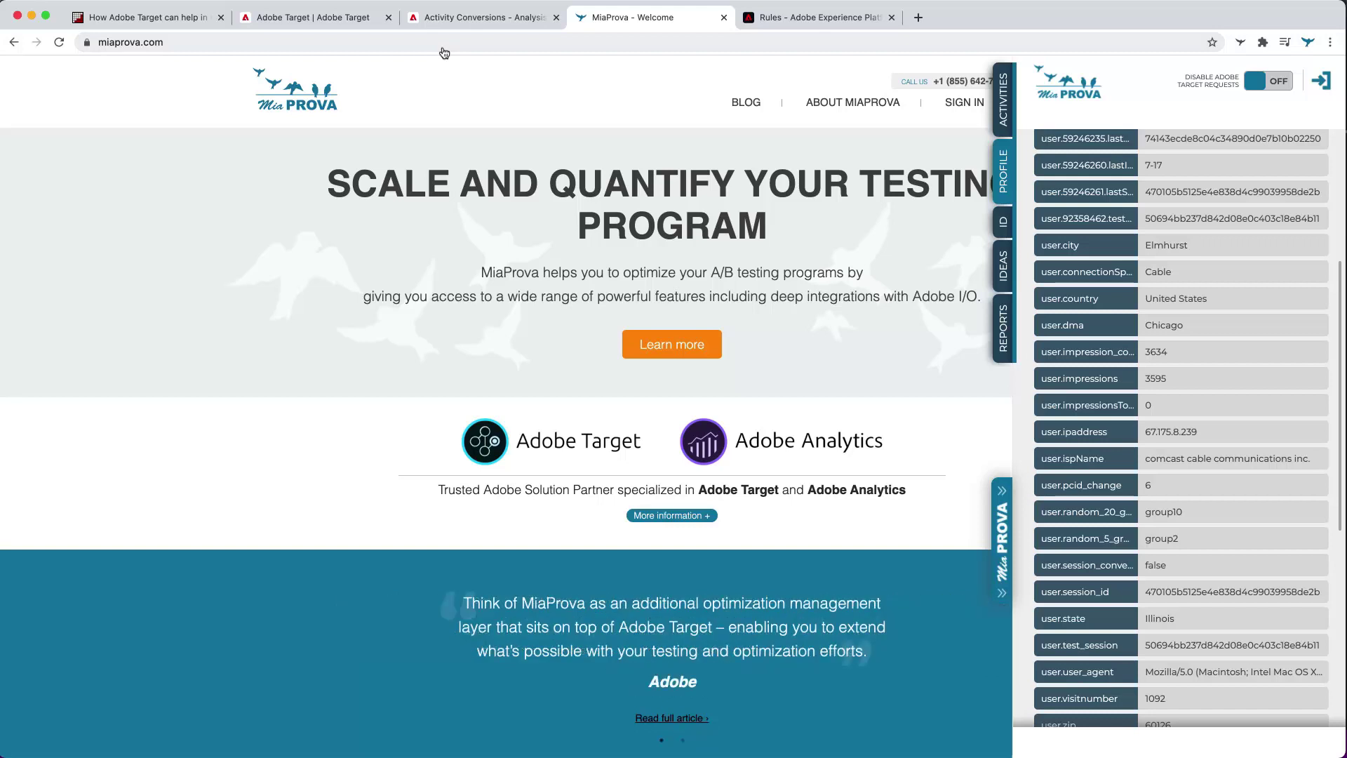
{"action": "key", "text": "super+Tab"}
Step: Highlight the Scenario 1 paragraph about resetting impression counts in the customer's message
{"action": "scroll", "coordinate": [923, 294], "scroll_direction": "down", "scroll_amount": 5}
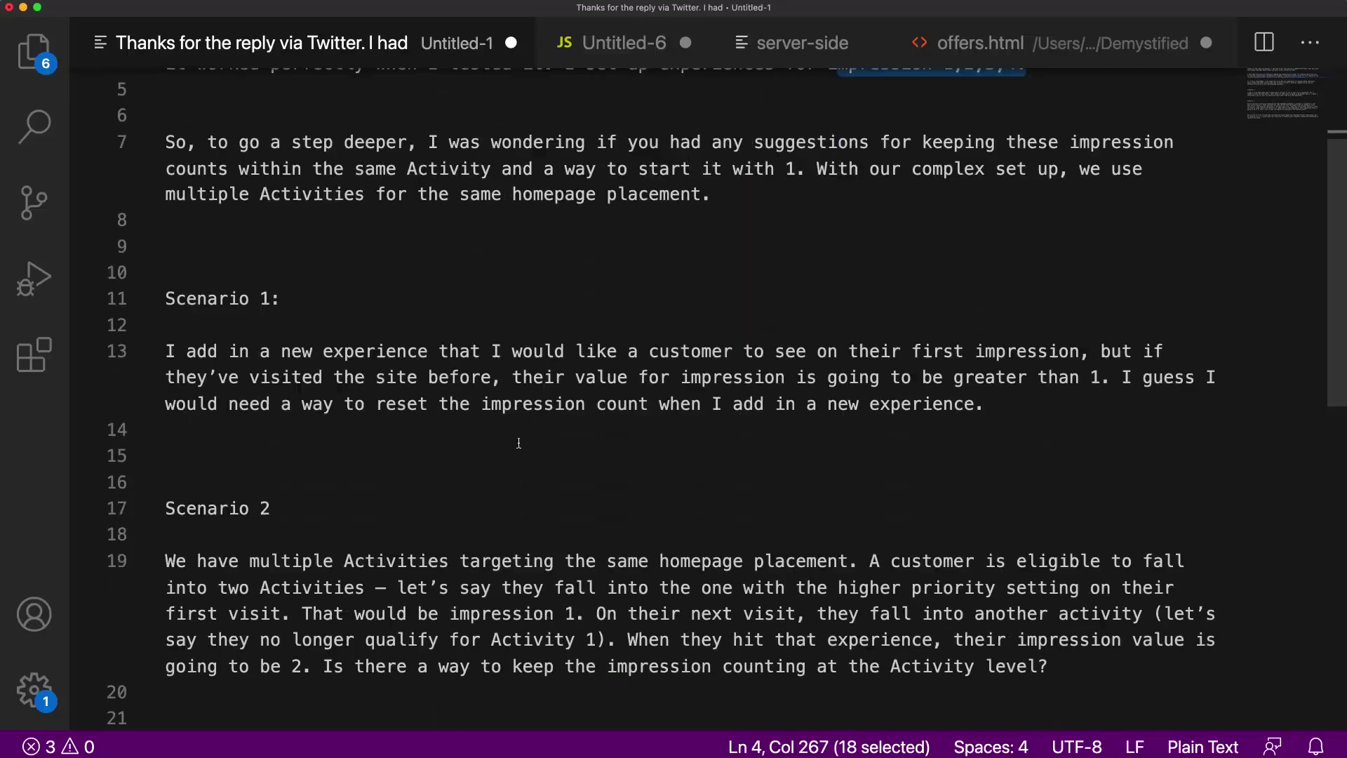
{"action": "left_click_drag", "start_coordinate": [1012, 331], "coordinate": [166, 280]}
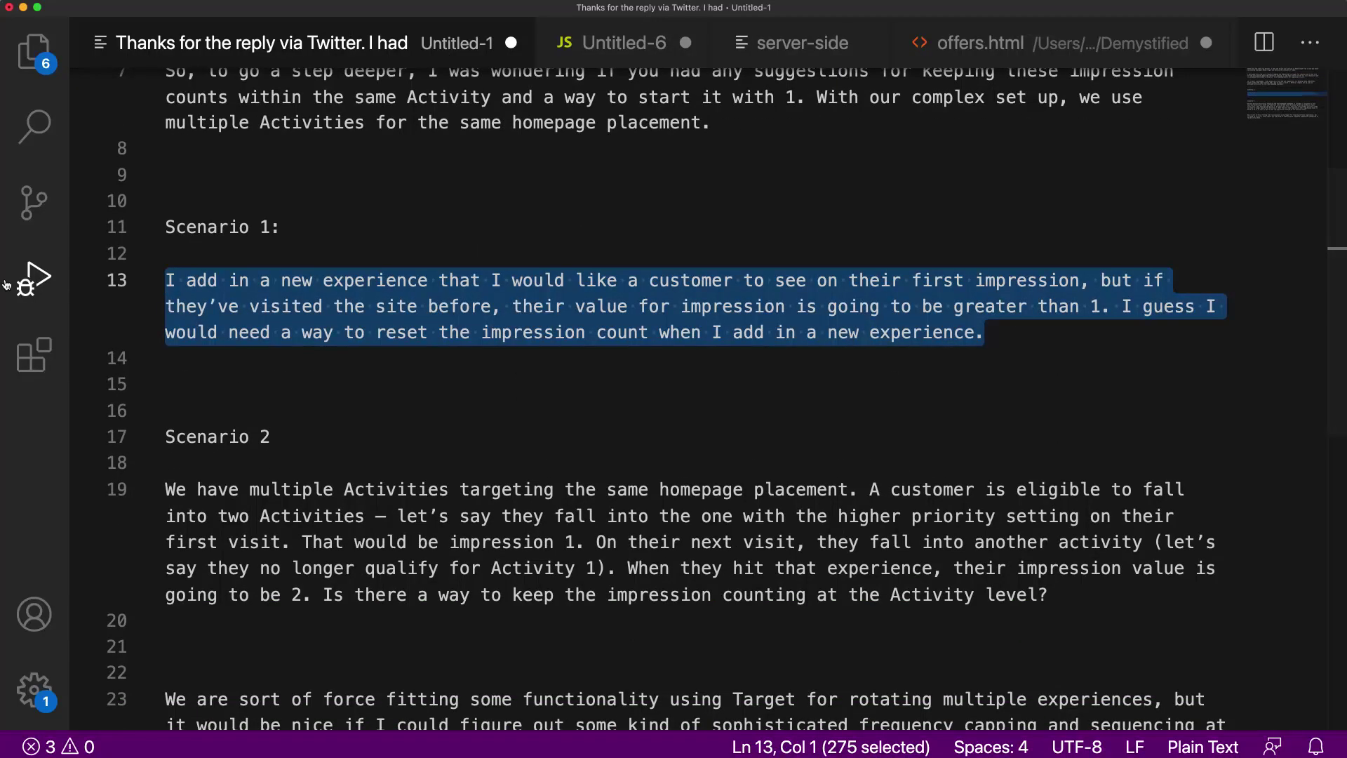
{"action": "left_click", "coordinate": [510, 217]}
{"action": "key", "text": "super+Tab"}
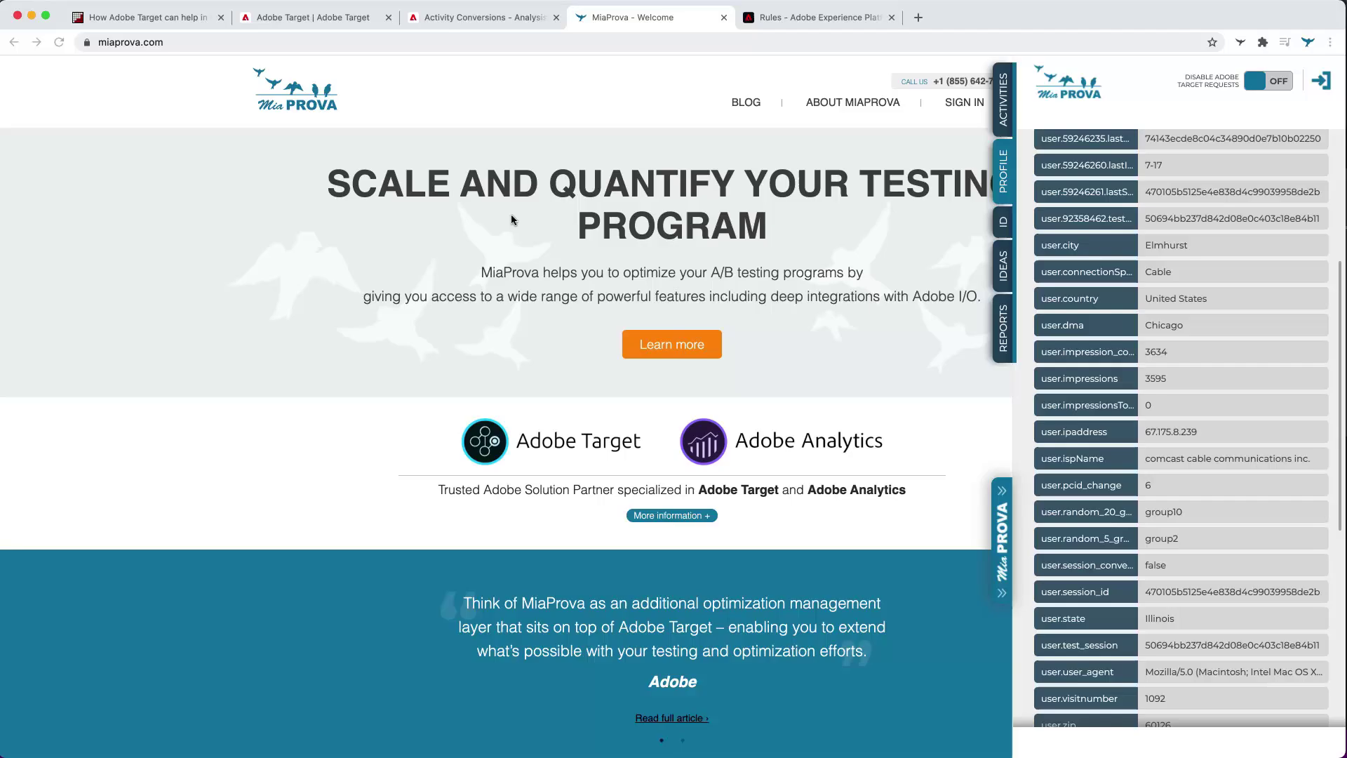
Step: Search Profile Scripts for 'impress' and view the 'impressions' script code, cancelling without changes
{"action": "left_click", "coordinate": [289, 20]}
{"action": "left_click", "coordinate": [224, 153]}
{"action": "type", "text": "impress"}
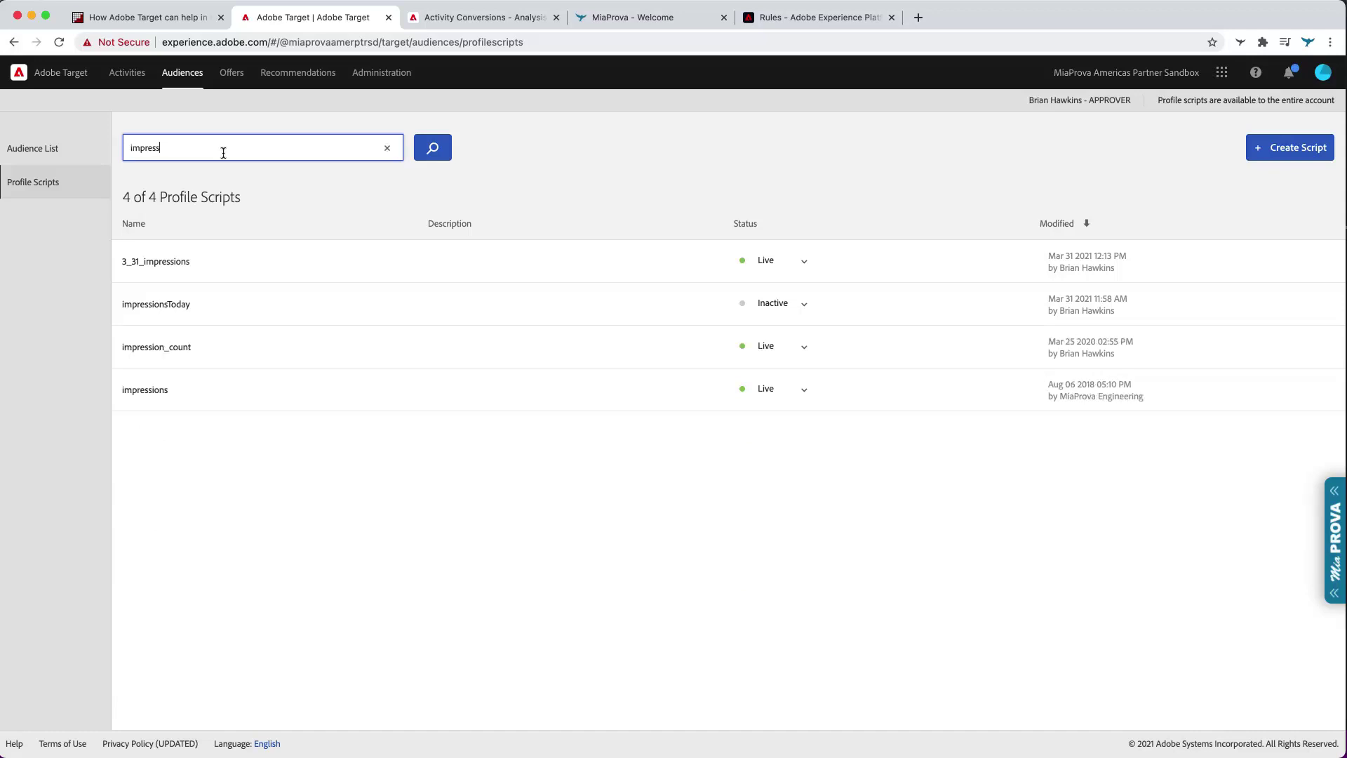
{"action": "left_click", "coordinate": [1094, 390]}
{"action": "left_click_drag", "start_coordinate": [540, 261], "coordinate": [456, 222]}
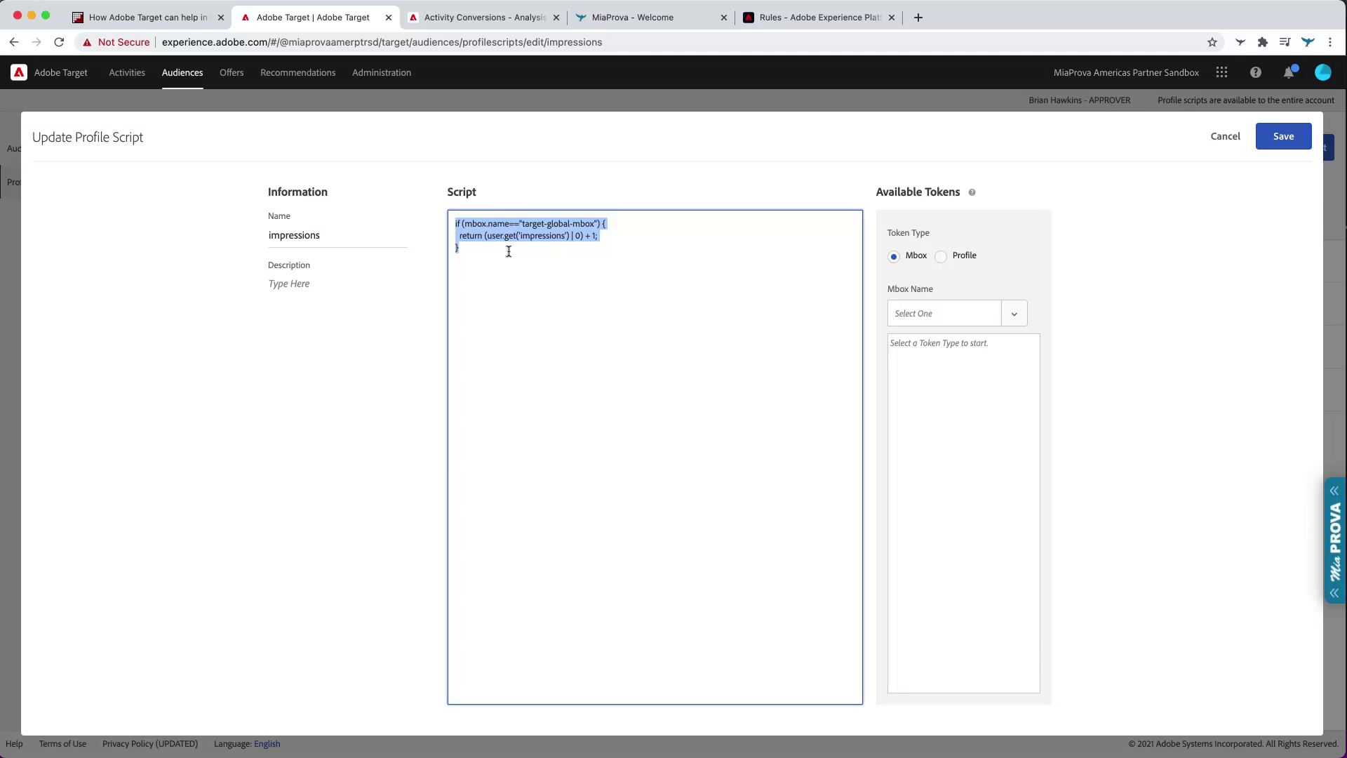
{"action": "left_click", "coordinate": [1219, 138]}
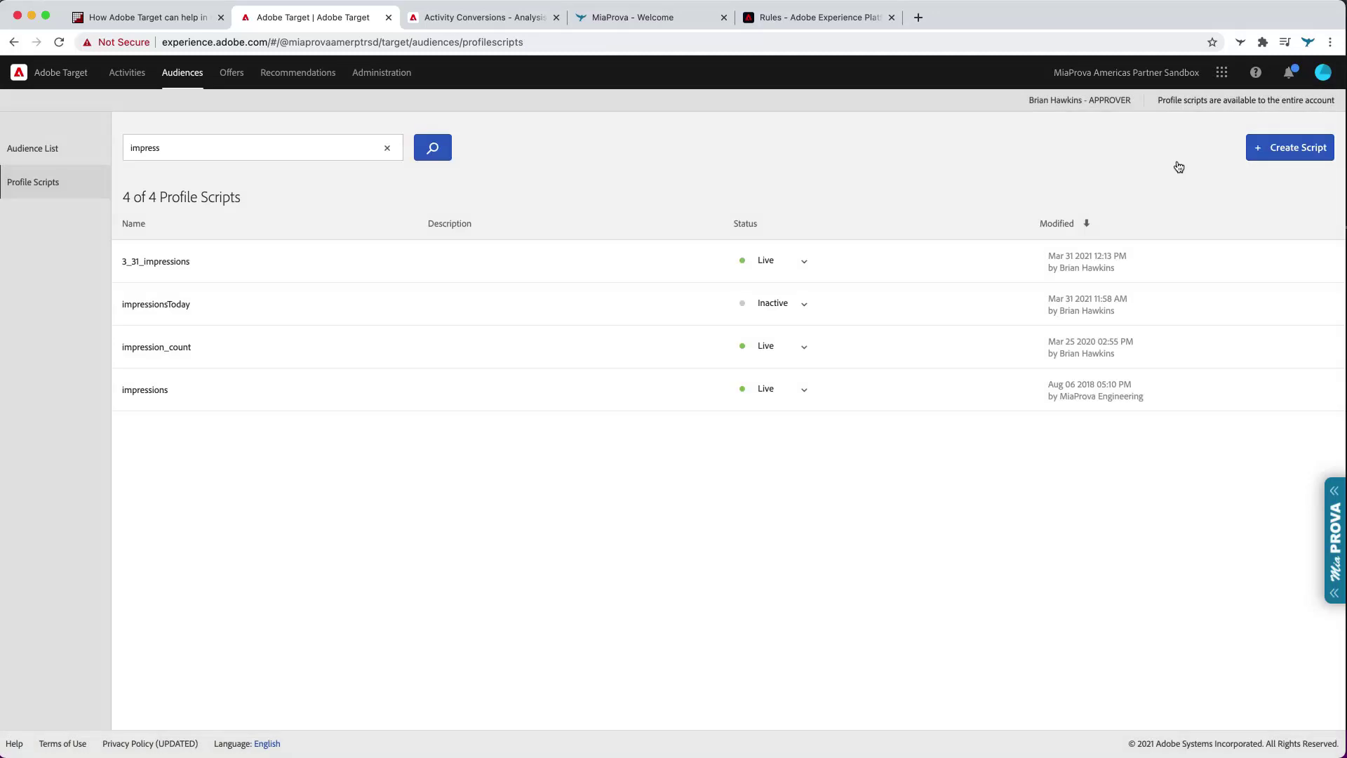
{"action": "key", "text": "super+Tab"}
{"action": "left_click_drag", "start_coordinate": [986, 332], "coordinate": [159, 280]}
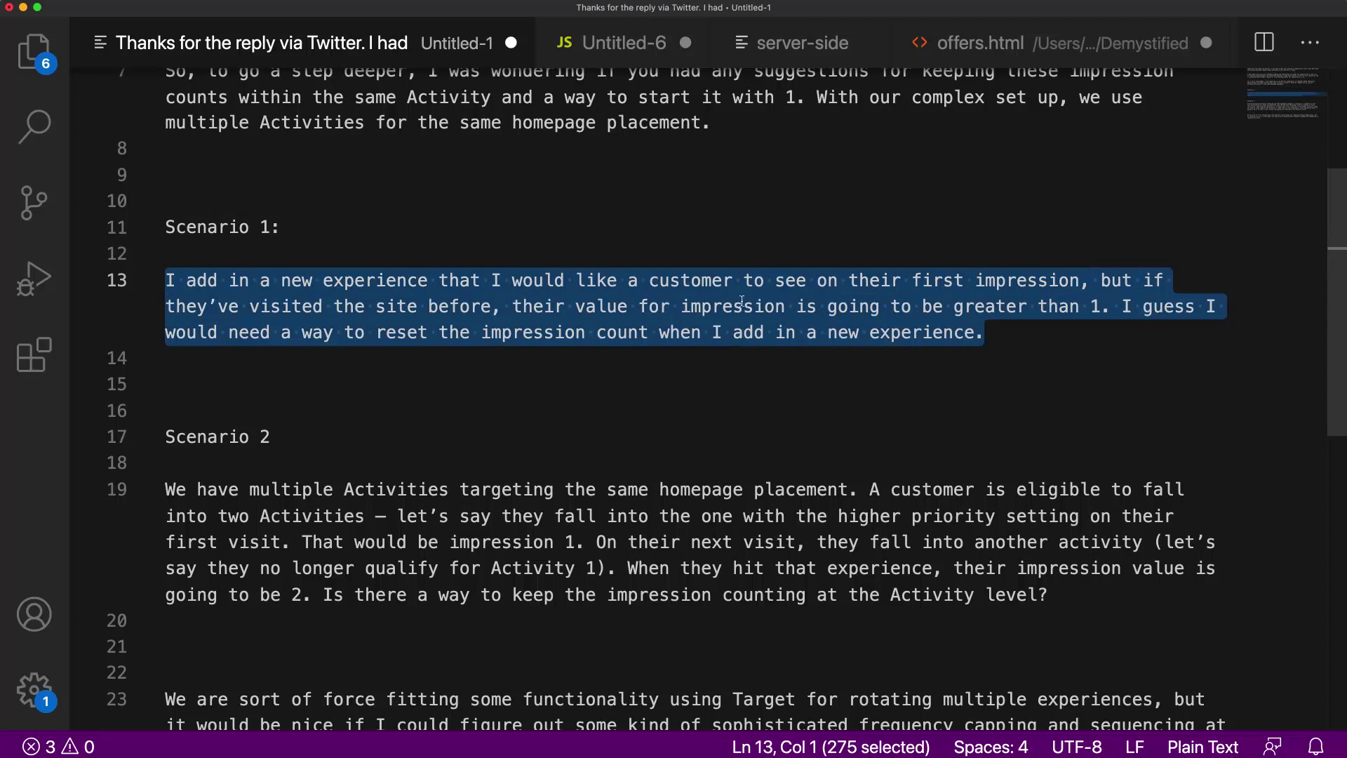
Step: Highlight the Scenario 2 paragraph, including the part about the higher-priority activity
{"action": "left_click", "coordinate": [604, 311]}
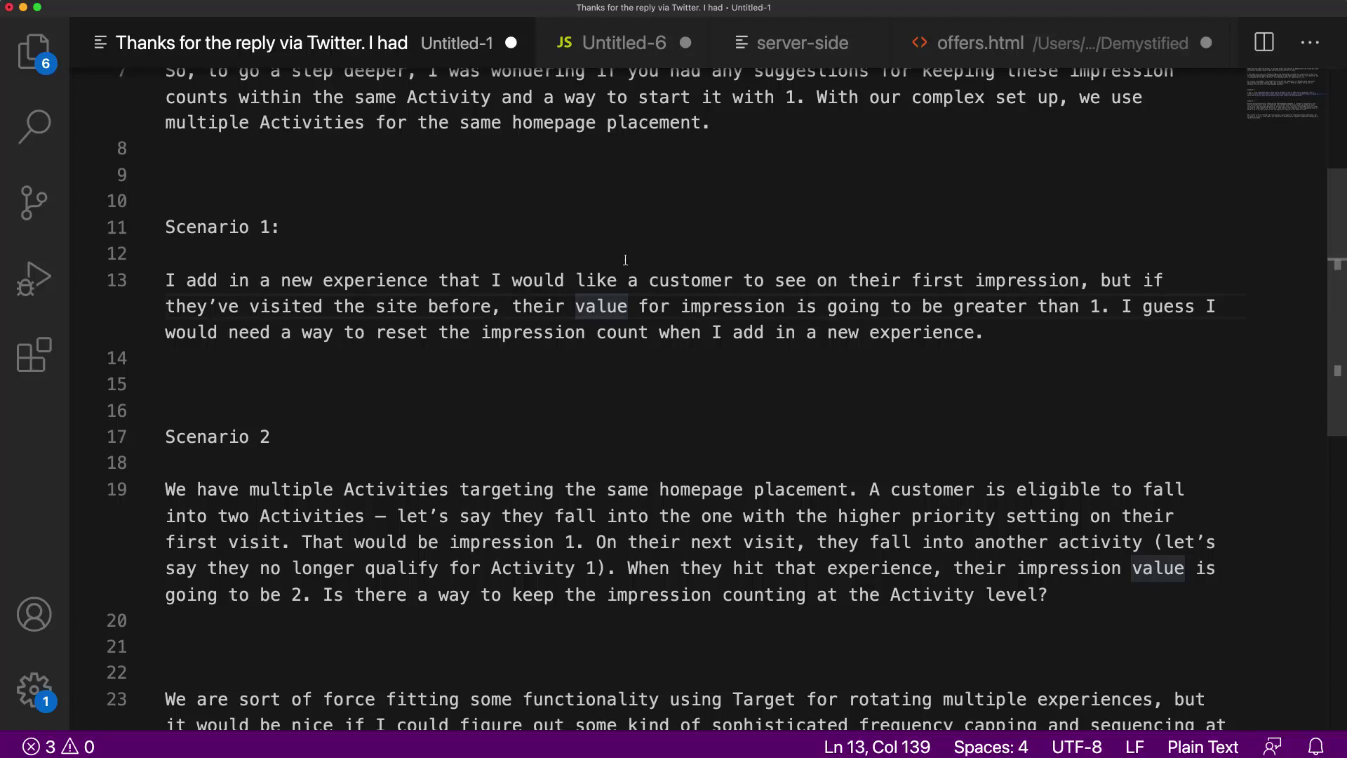
{"action": "left_click_drag", "start_coordinate": [175, 489], "coordinate": [554, 515]}
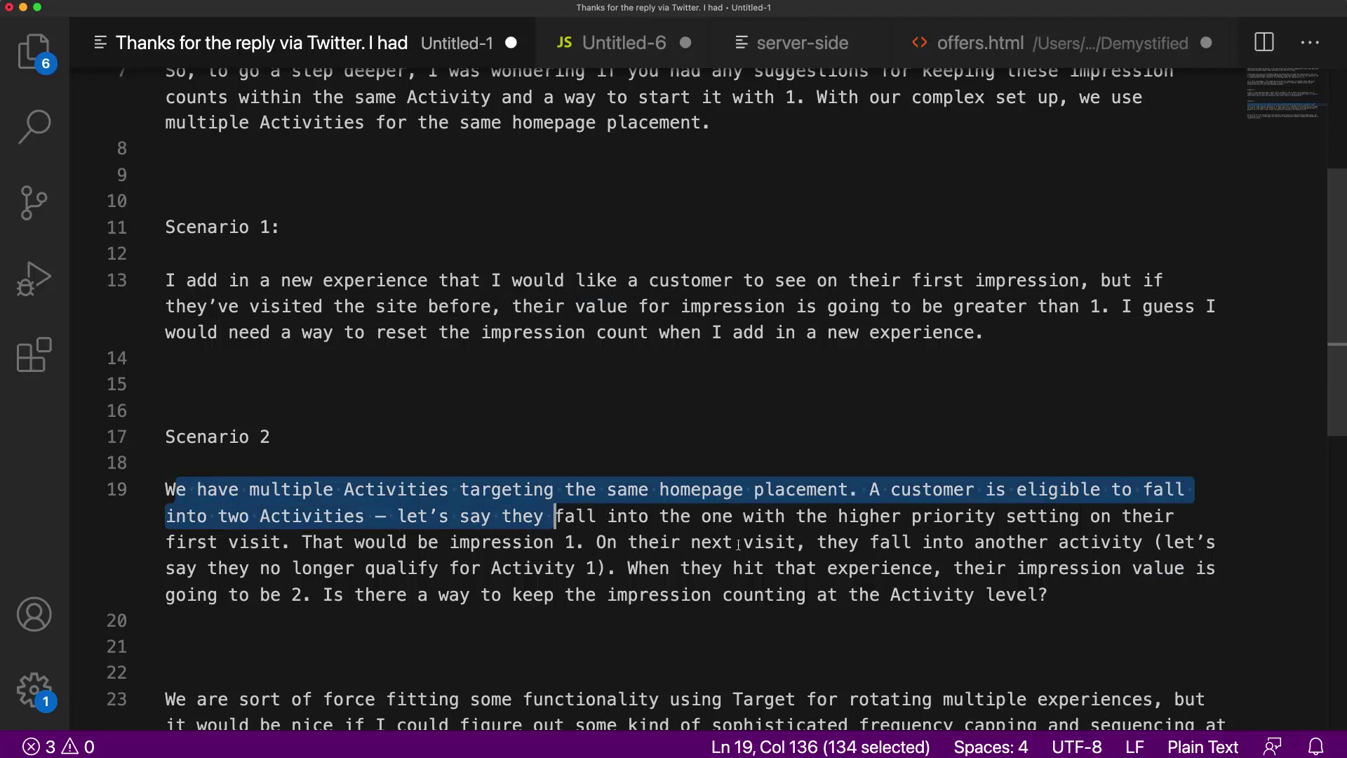
{"action": "scroll", "coordinate": [738, 544], "scroll_direction": "down", "scroll_amount": 2}
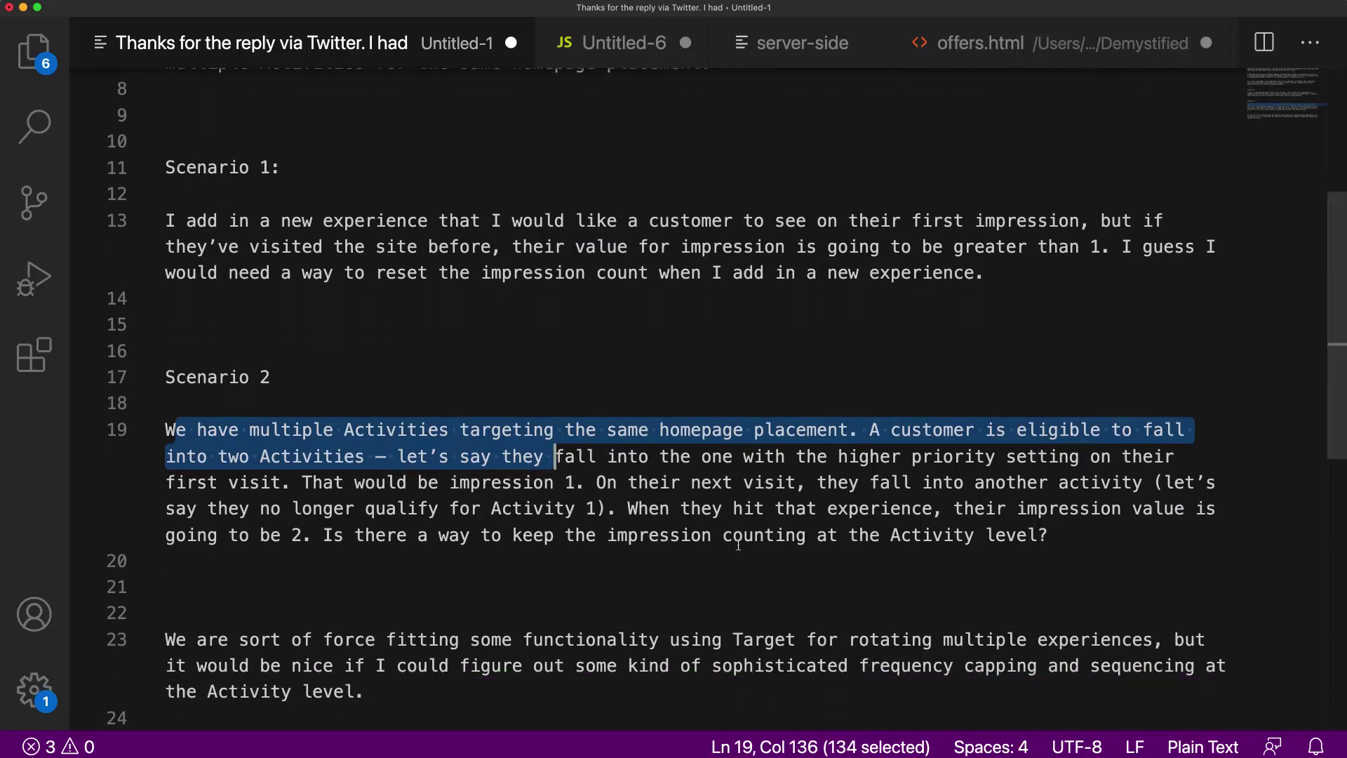
{"action": "left_click", "coordinate": [602, 519]}
{"action": "left_click_drag", "start_coordinate": [523, 458], "coordinate": [342, 482]}
{"action": "left_click", "coordinate": [343, 482]}
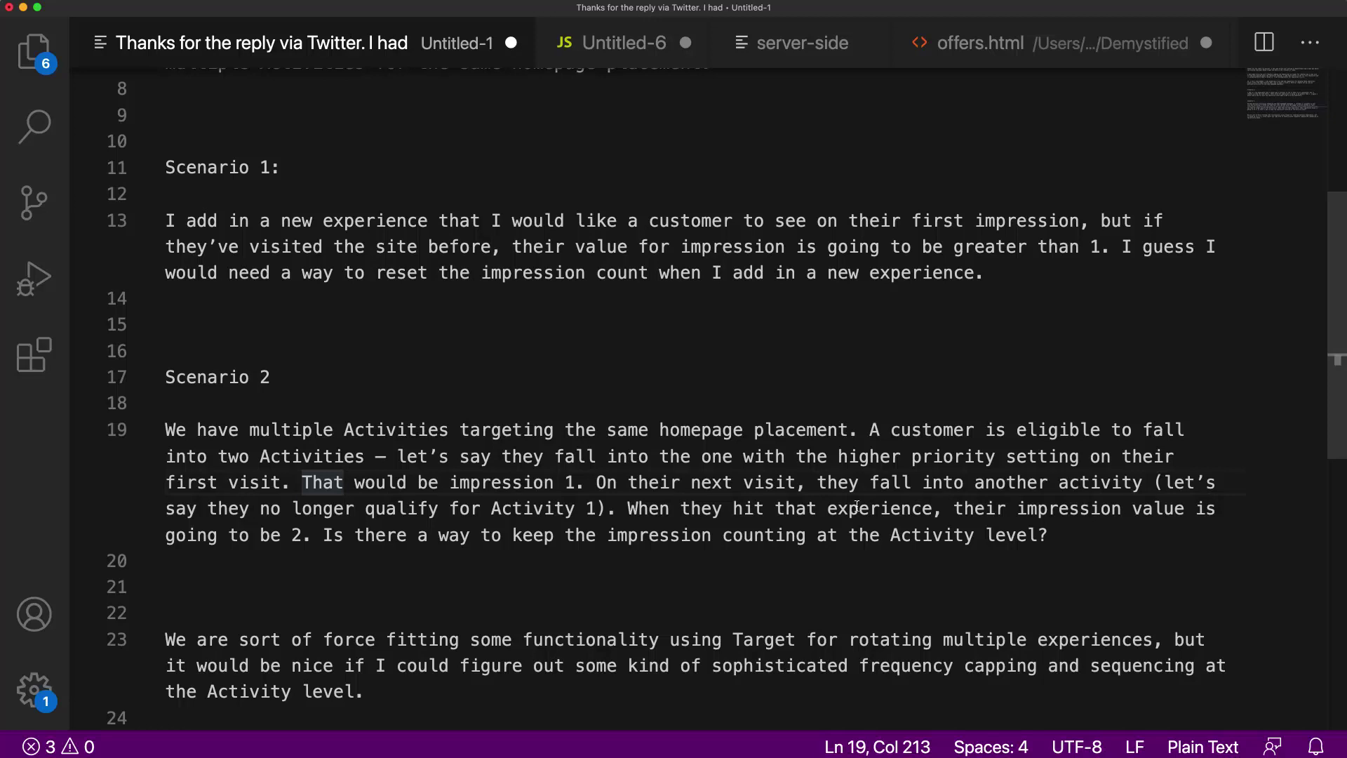
Step: Copy the adobe.target.trackEvent call for the activity1234 mbox from Untitled-6
{"action": "left_click", "coordinate": [609, 44]}
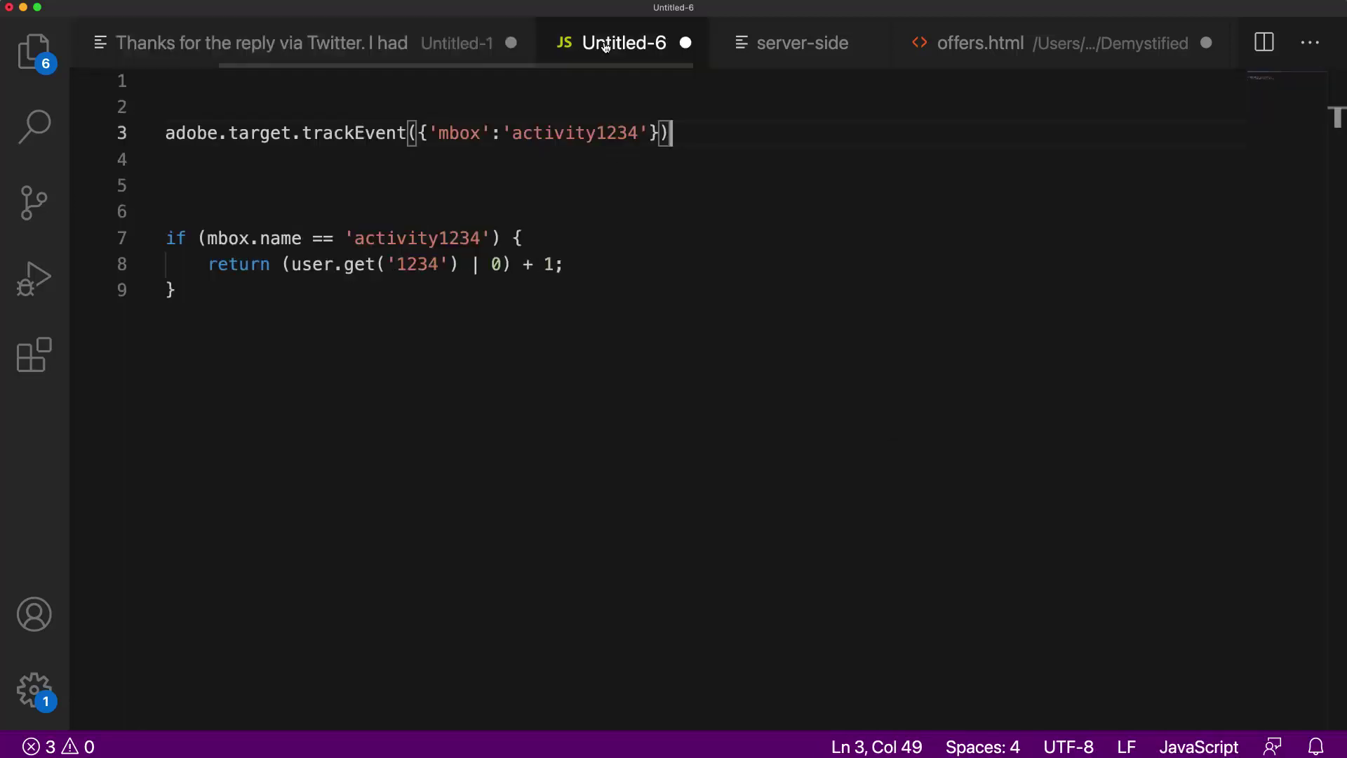
{"action": "left_click", "coordinate": [460, 178]}
{"action": "left_click_drag", "start_coordinate": [724, 133], "coordinate": [134, 136]}
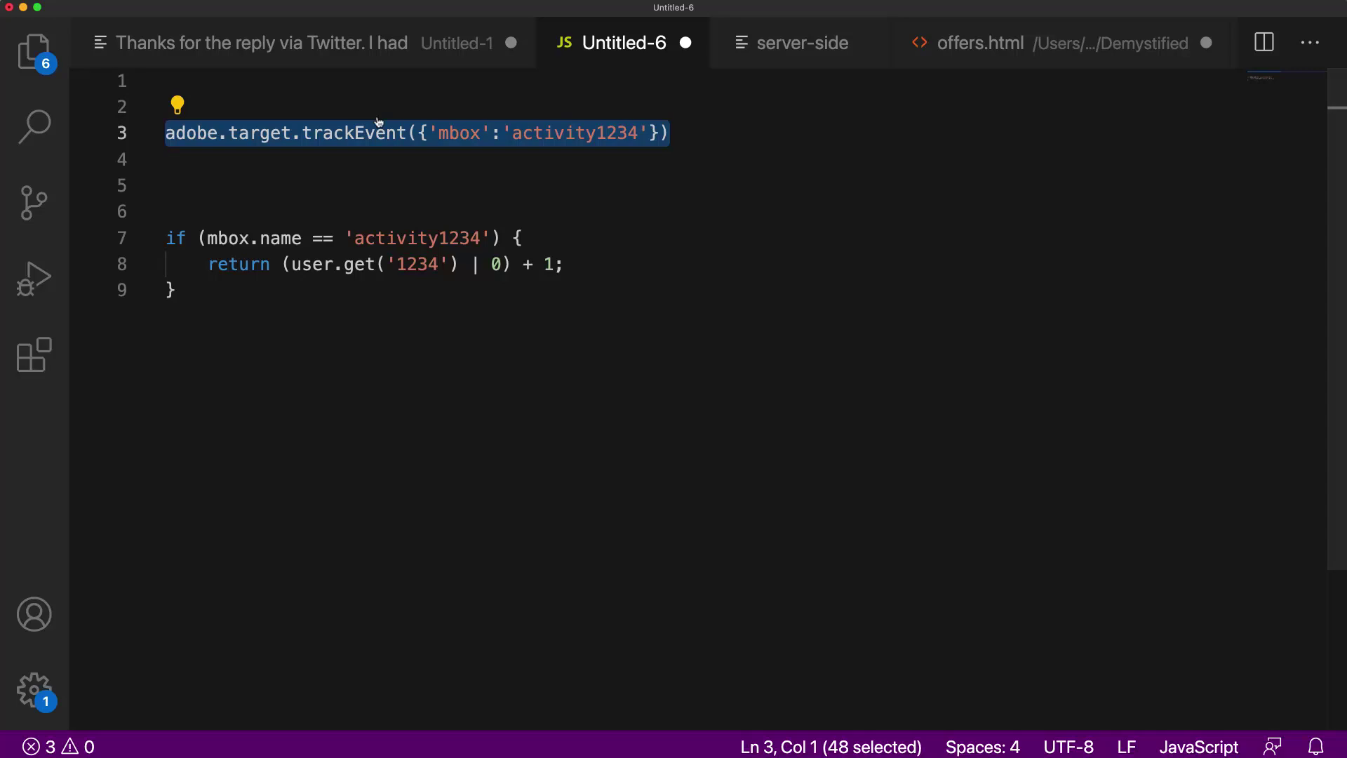
{"action": "key", "text": "super+Tab"}
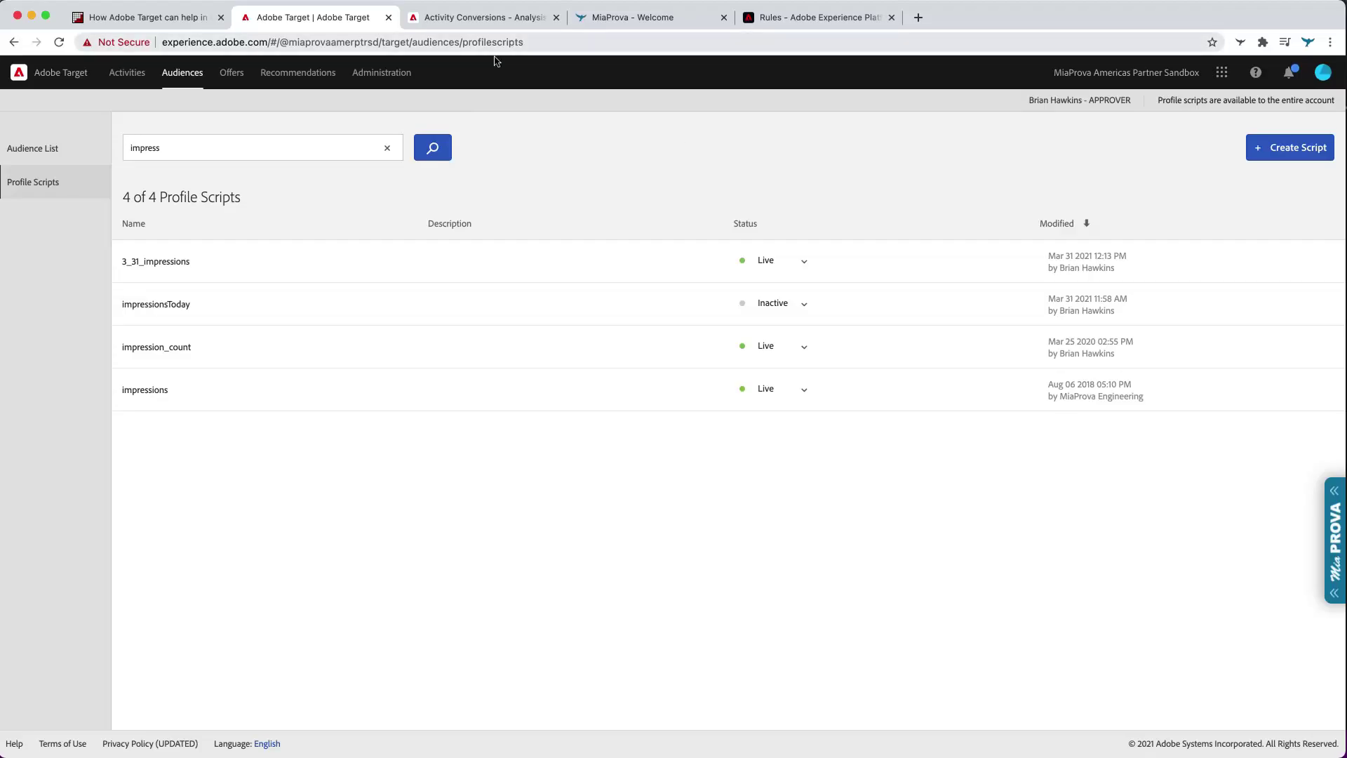
Step: Check MiaProva's running activities, then search Adobe Target's Activities list for 'Target'
{"action": "left_click", "coordinate": [124, 74]}
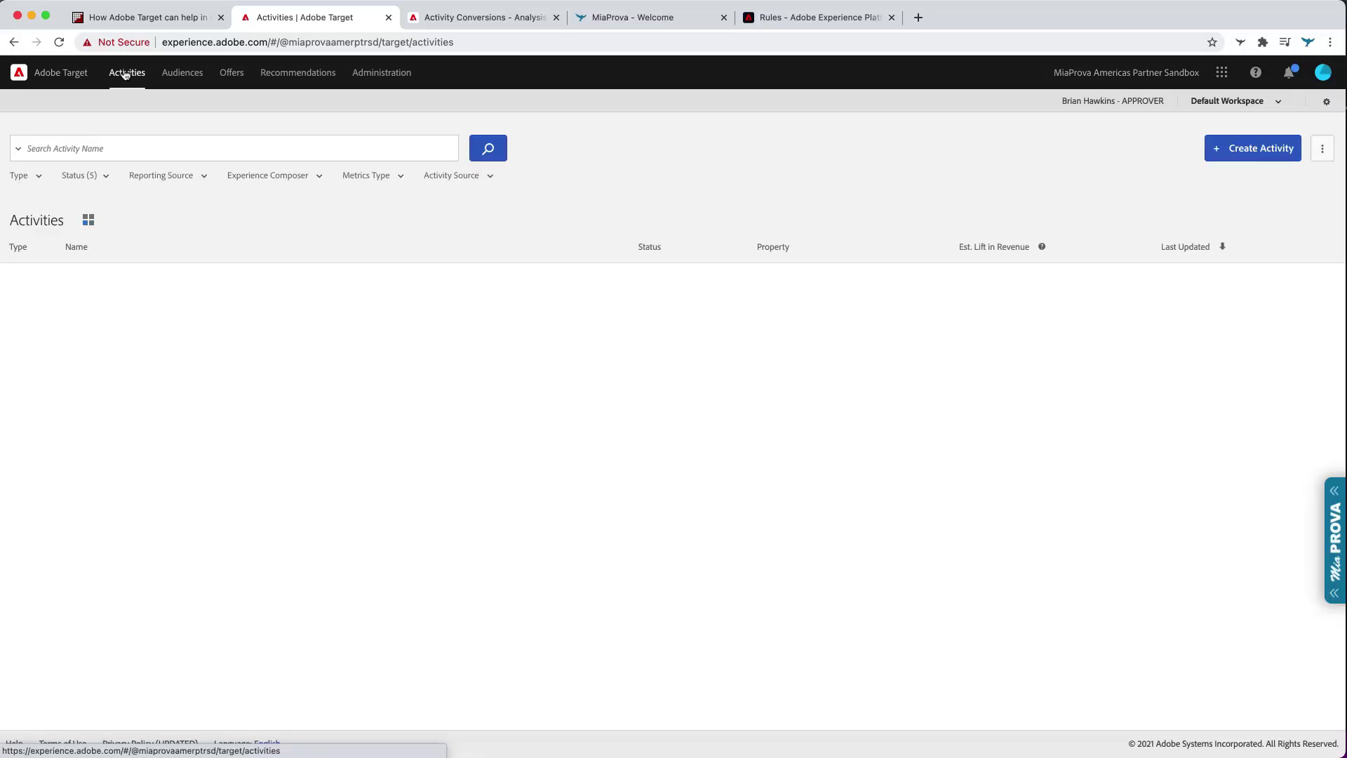
{"action": "left_click", "coordinate": [633, 21]}
{"action": "left_click", "coordinate": [1000, 99]}
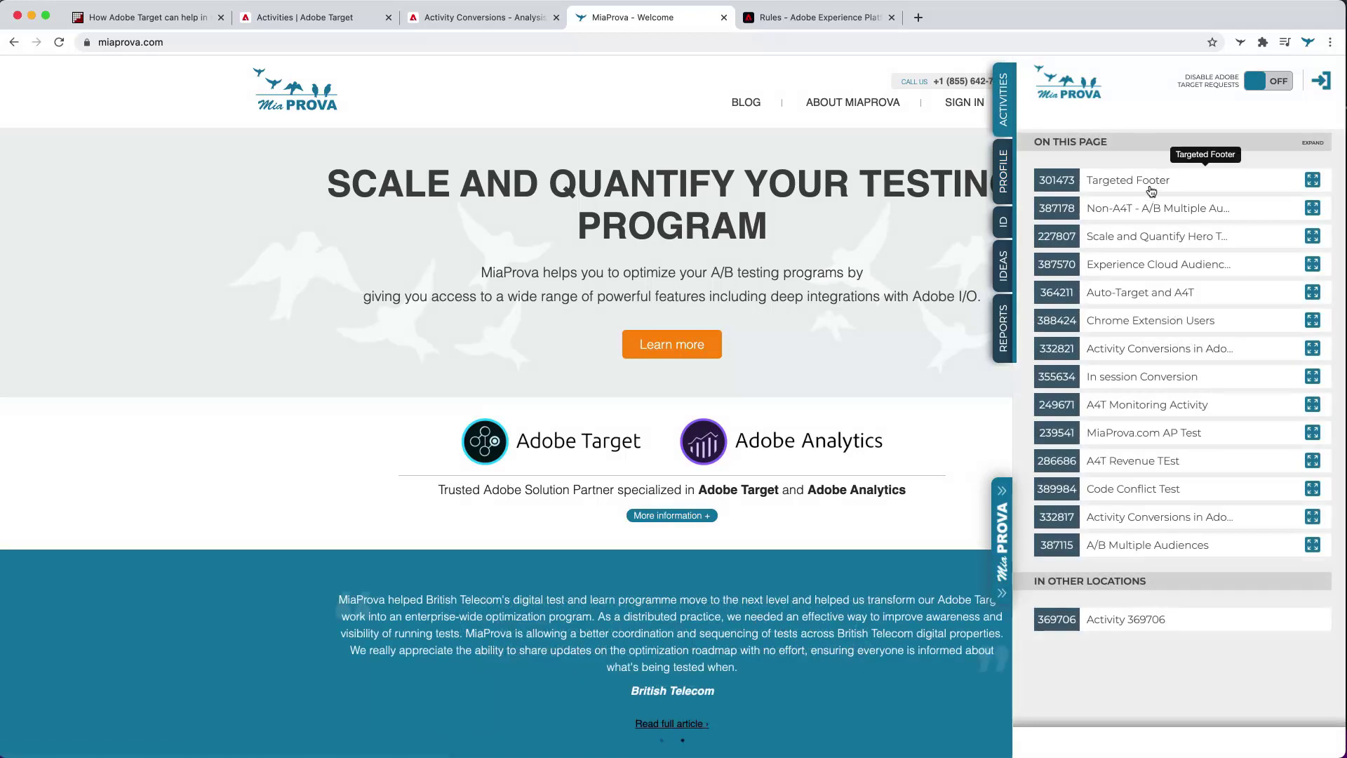
{"action": "left_click", "coordinate": [320, 18]}
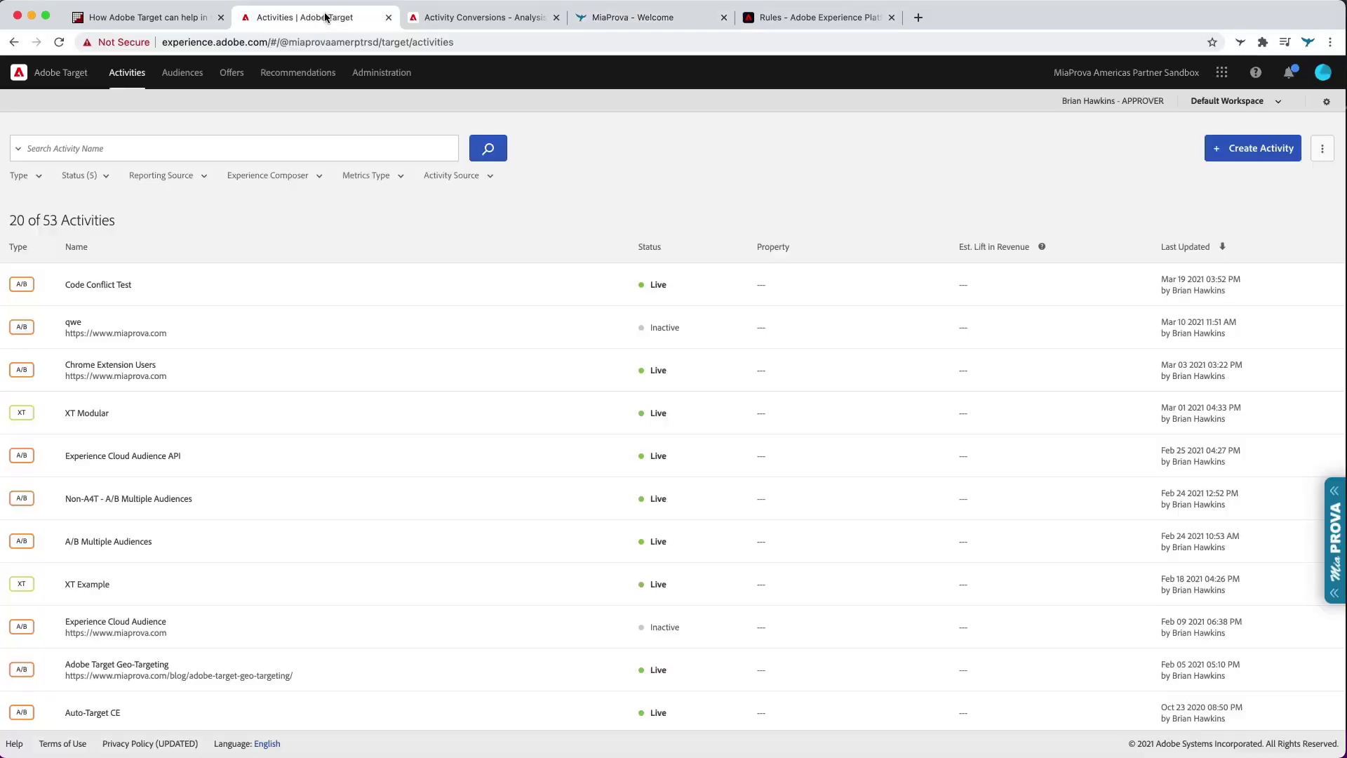
{"action": "left_click", "coordinate": [172, 137]}
{"action": "type", "text": "Targete"}
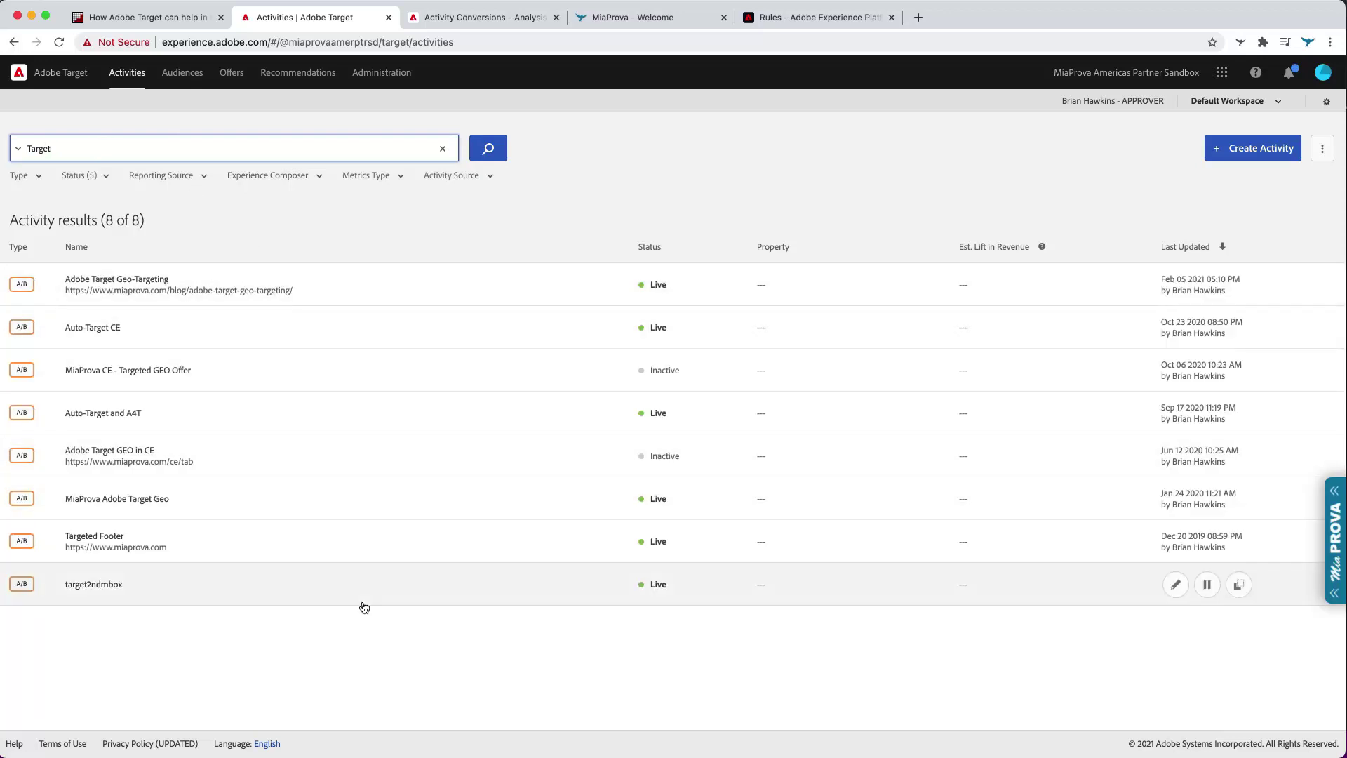
Step: Open Targeted Footer for editing and check its mbox details in MiaProva
{"action": "left_click", "coordinate": [1177, 548]}
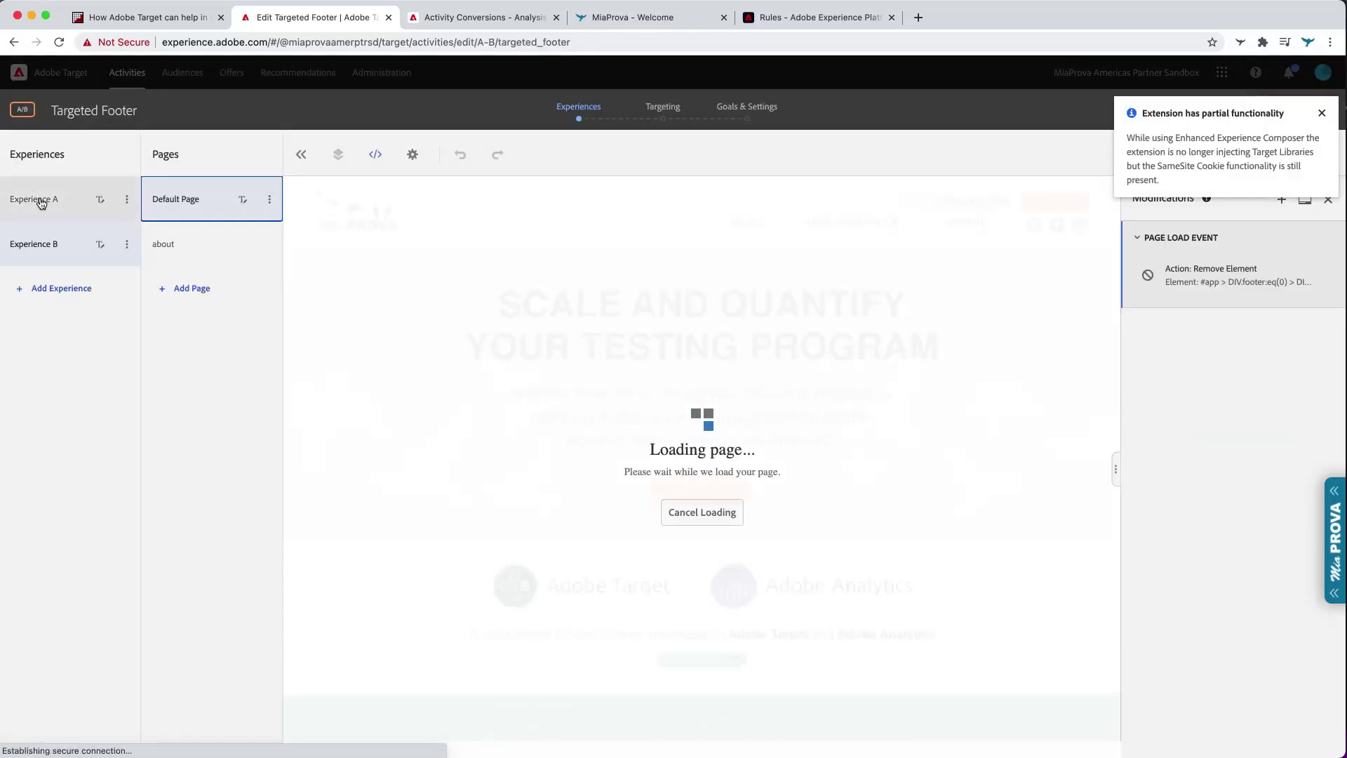
{"action": "left_click", "coordinate": [642, 21]}
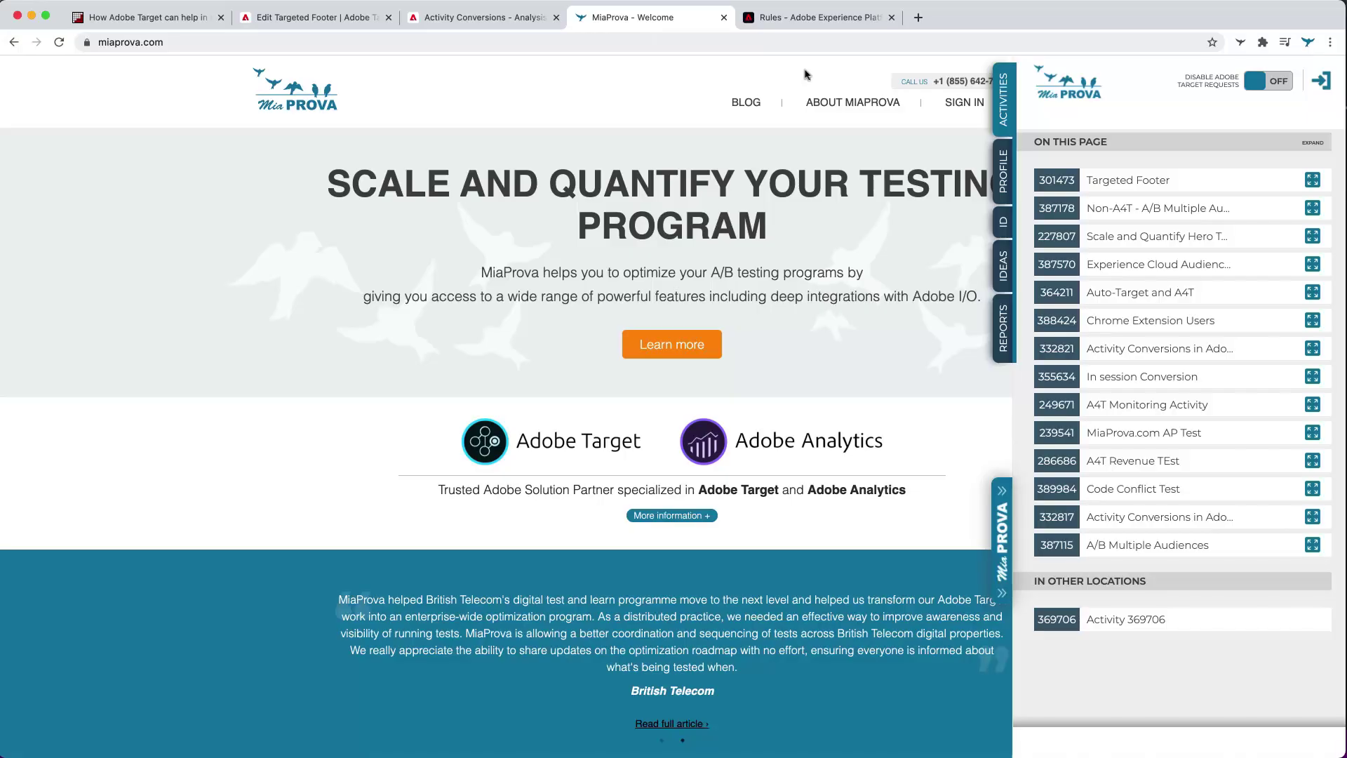
{"action": "left_click", "coordinate": [1165, 189]}
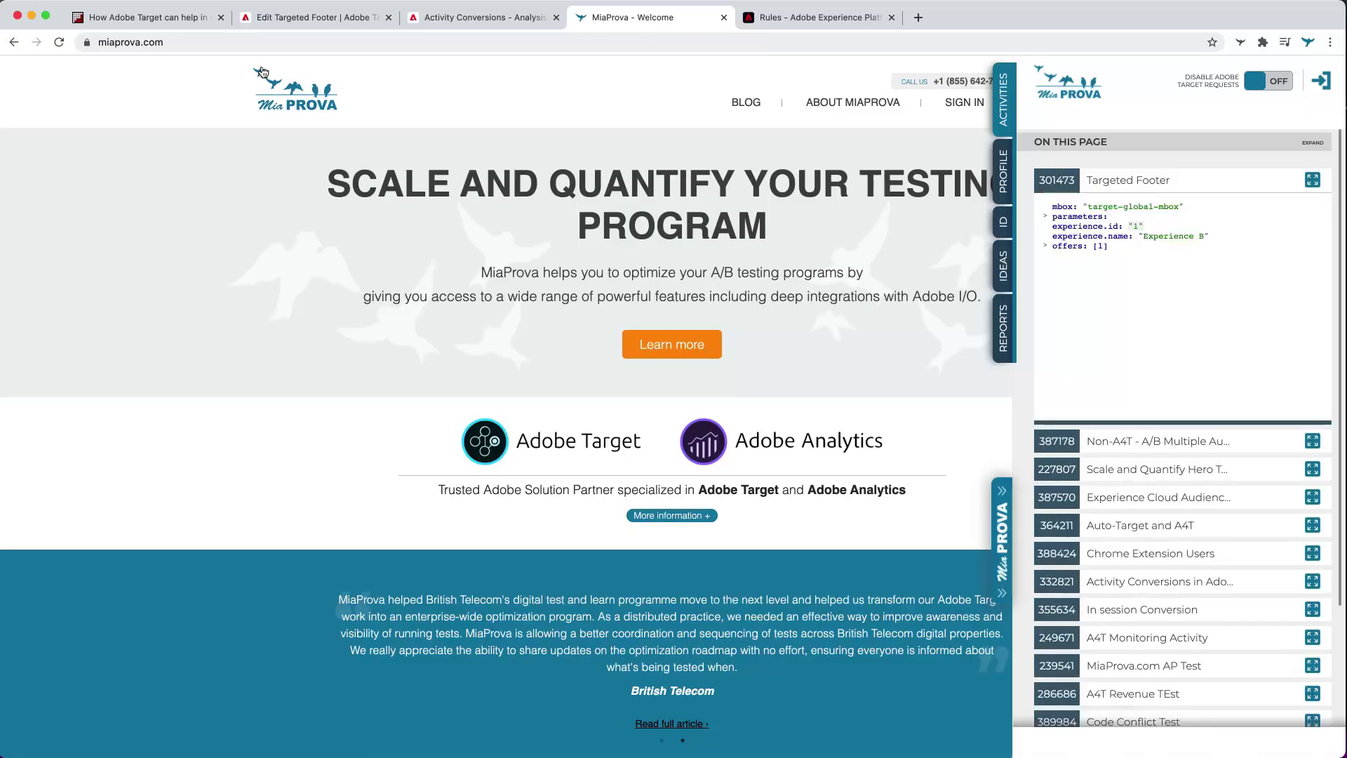
{"action": "left_click", "coordinate": [295, 19]}
Step: Give Experience B a Custom Code modification wrapping the pasted activity1234 trackEvent in a script tag
{"action": "left_click", "coordinate": [36, 253]}
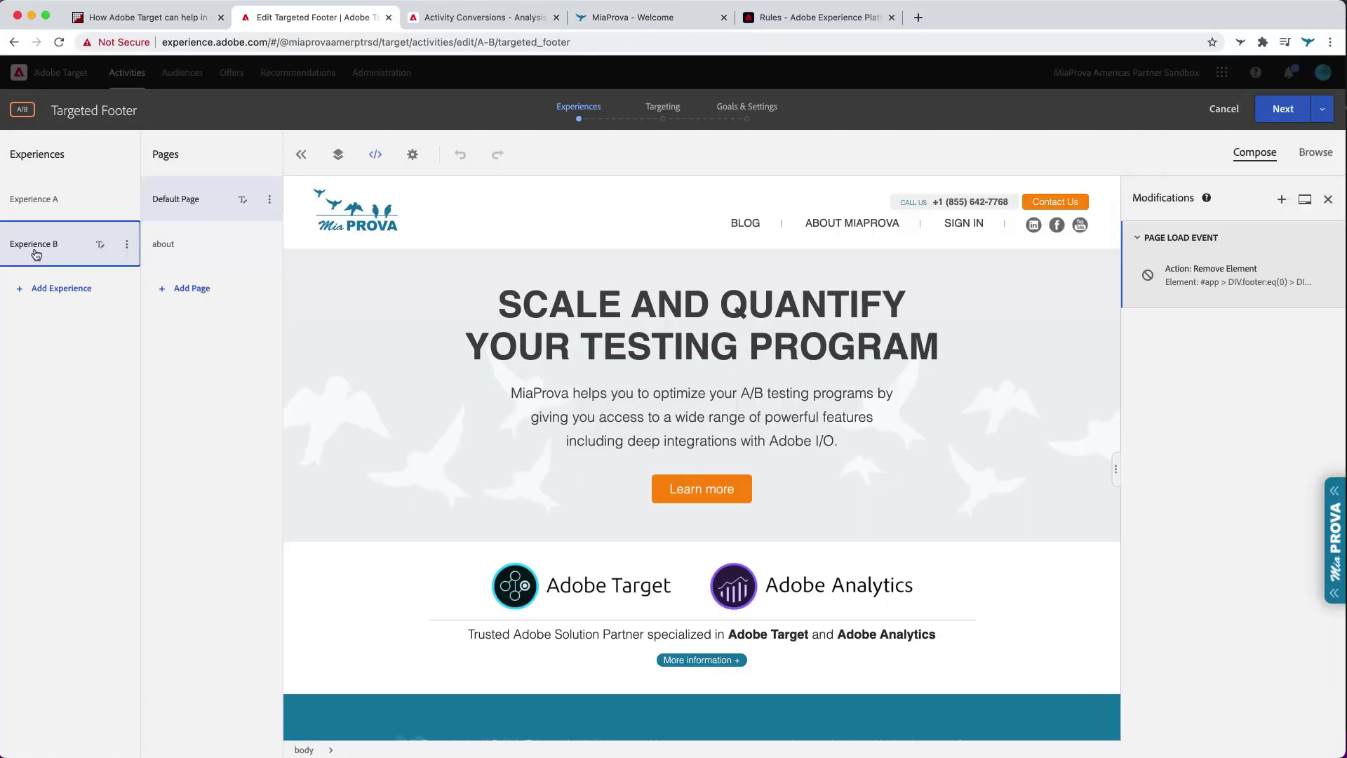
{"action": "left_click", "coordinate": [1283, 199]}
{"action": "left_click", "coordinate": [1254, 265]}
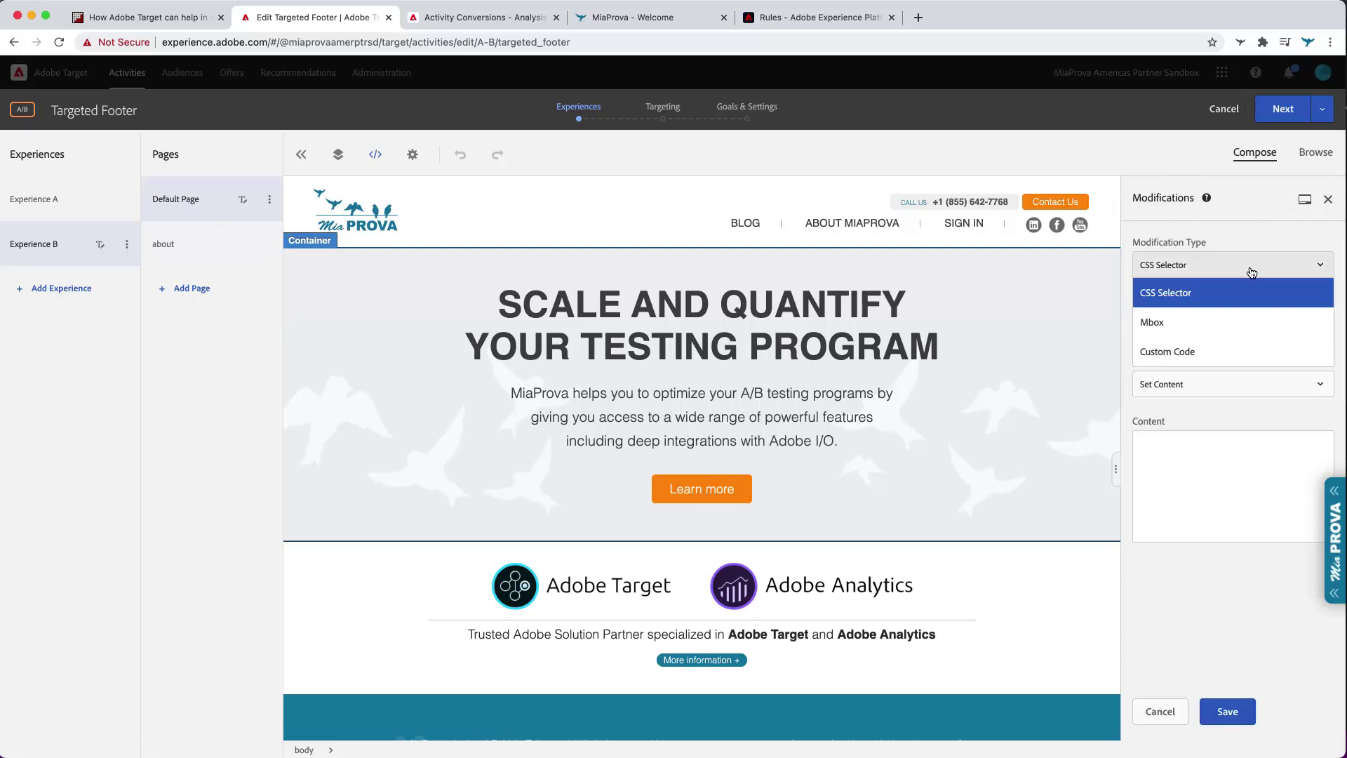
{"action": "left_click", "coordinate": [1223, 348]}
{"action": "left_click", "coordinate": [1223, 427]}
{"action": "type", "text": "<script>"}
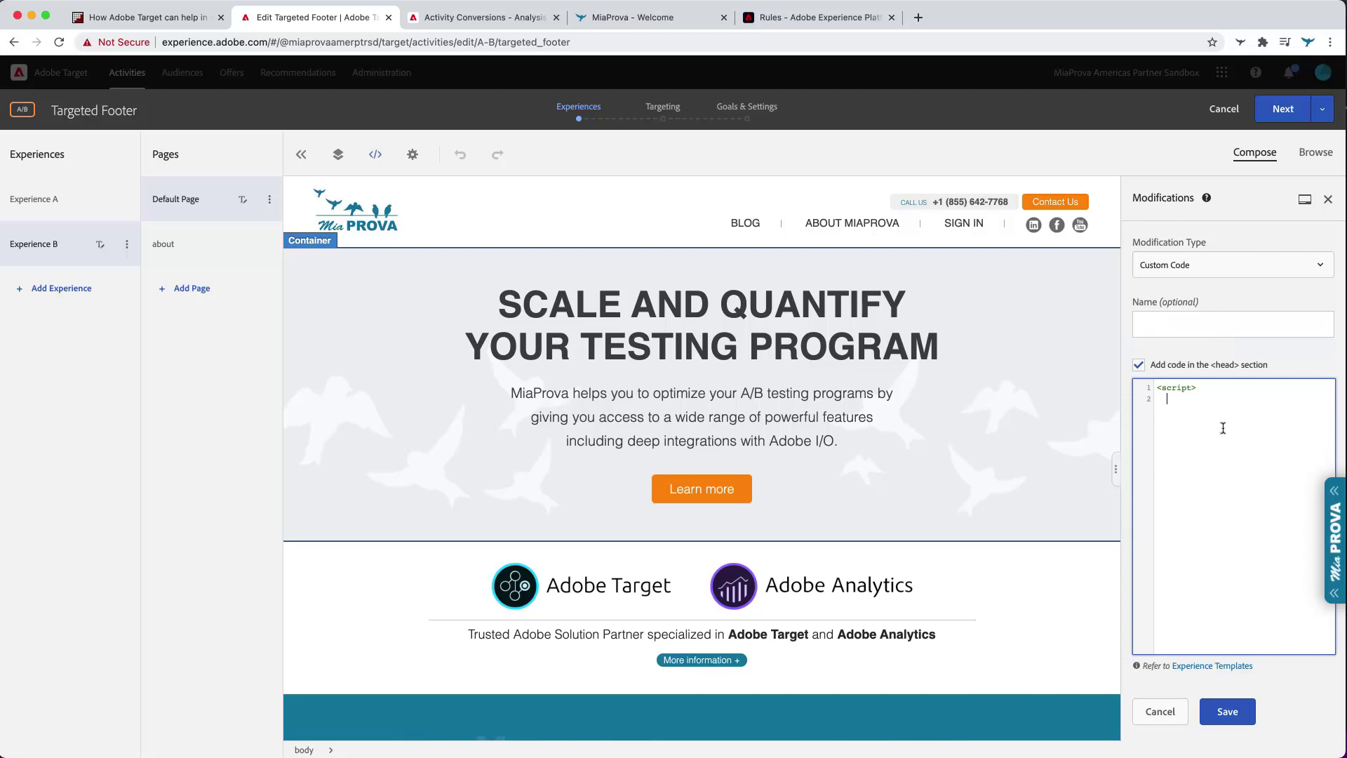
{"action": "type", "text": "adobe.target.trackEvent({'mbox':'activity1234'})"}
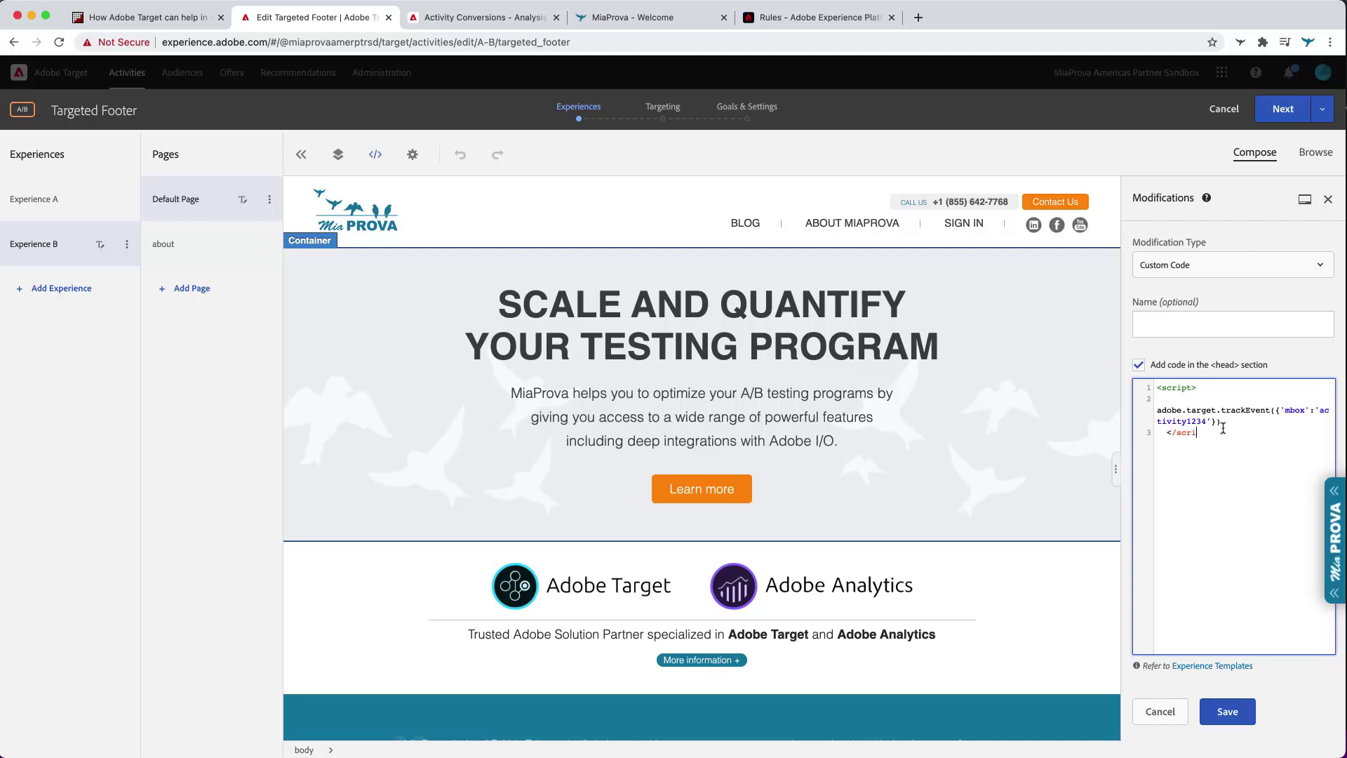
{"action": "type", "text": ">"}
{"action": "left_click_drag", "start_coordinate": [1318, 409], "coordinate": [1206, 421]}
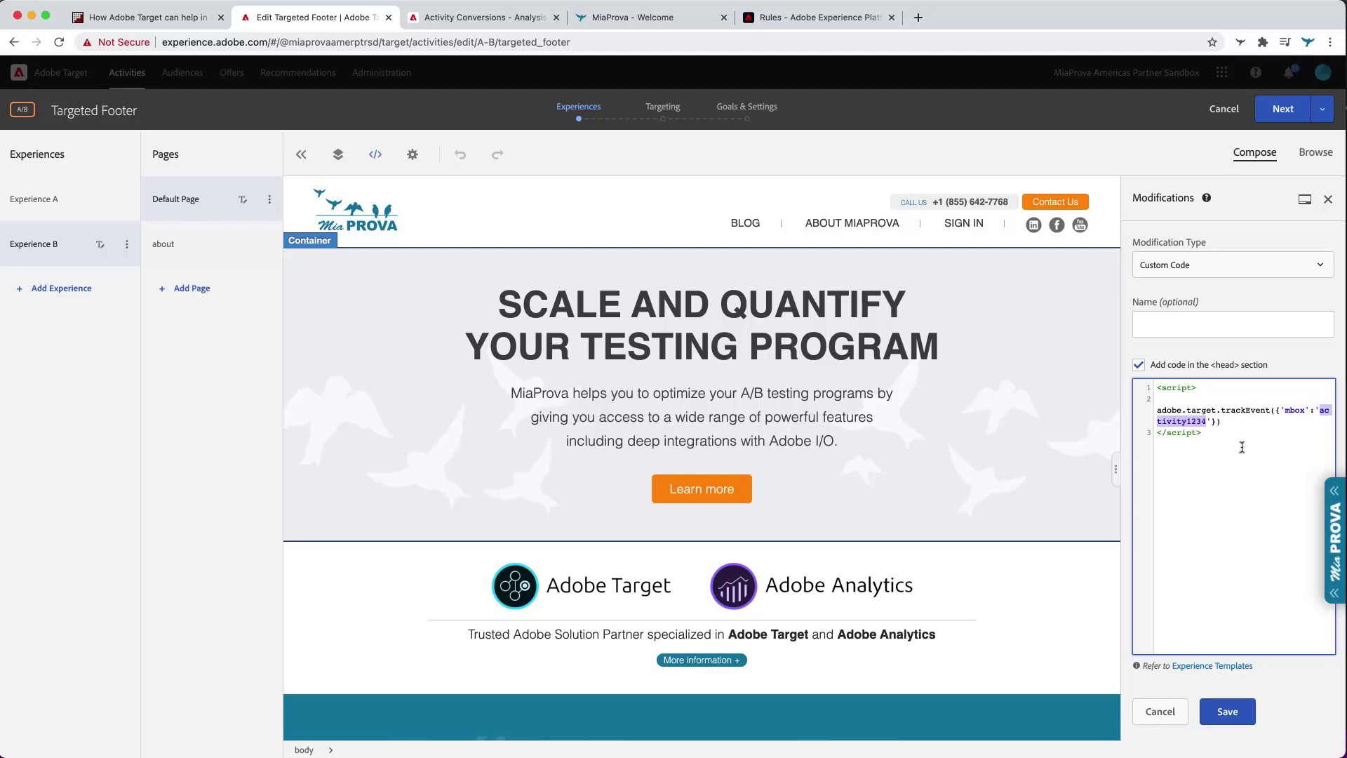
{"action": "left_click", "coordinate": [1229, 712]}
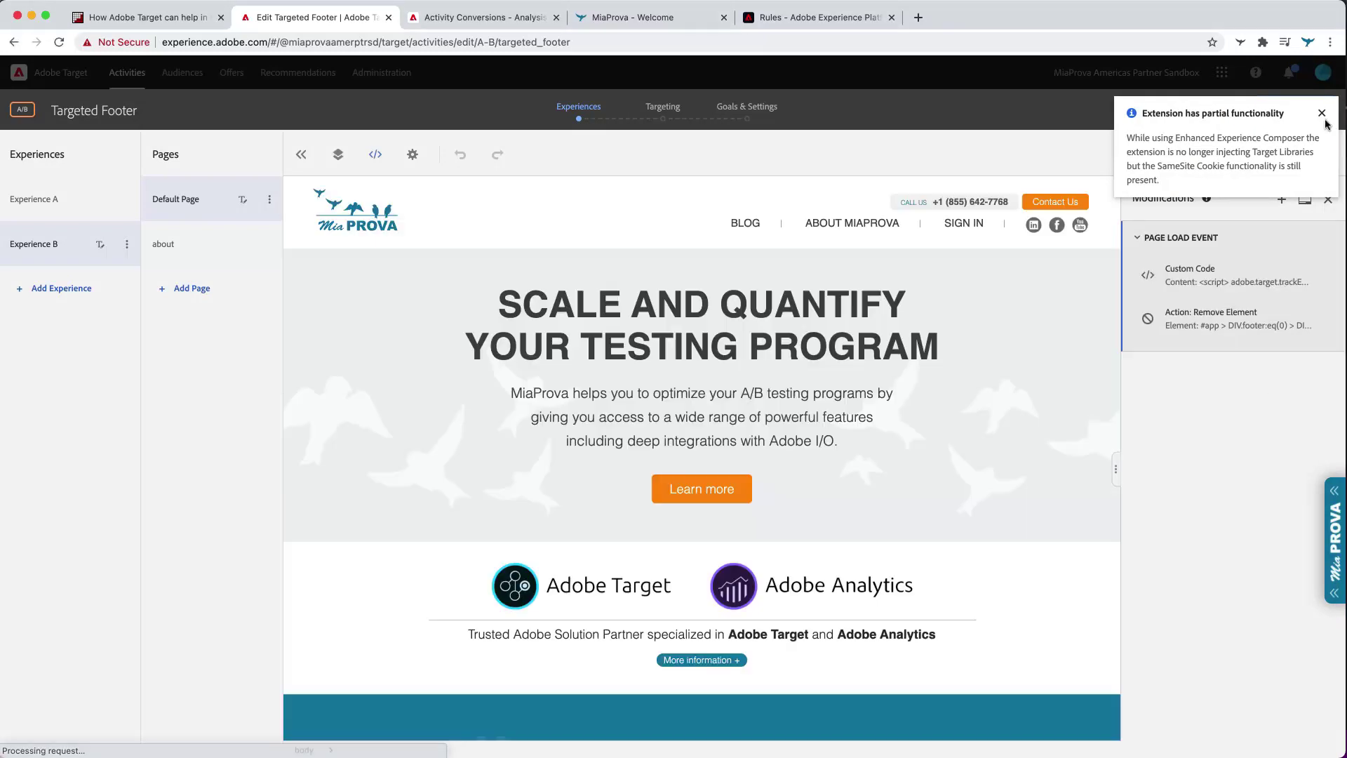
Step: Step through Targeting and Goals & Settings, then save and close the activity
{"action": "left_click", "coordinate": [1321, 112]}
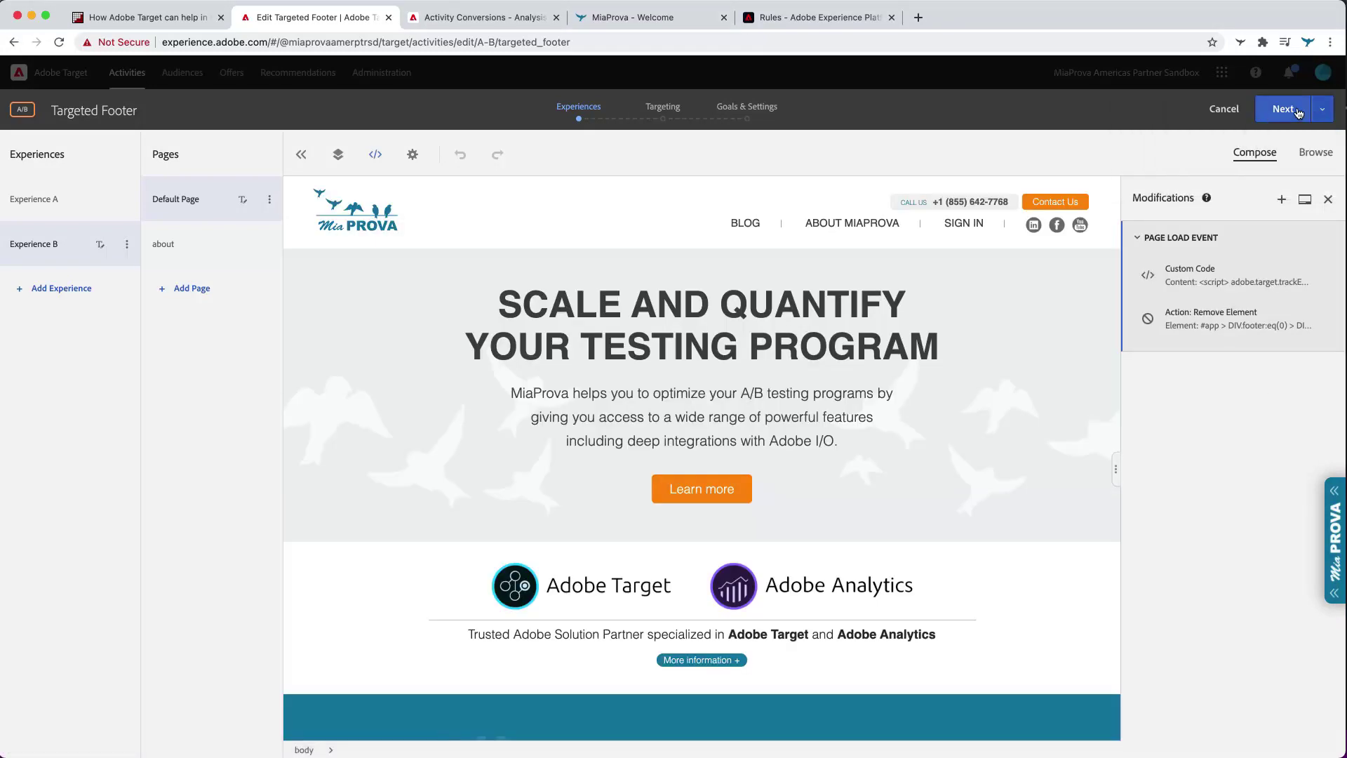
{"action": "left_click", "coordinate": [1296, 110]}
{"action": "left_click", "coordinate": [1298, 113]}
{"action": "left_click", "coordinate": [1298, 112]}
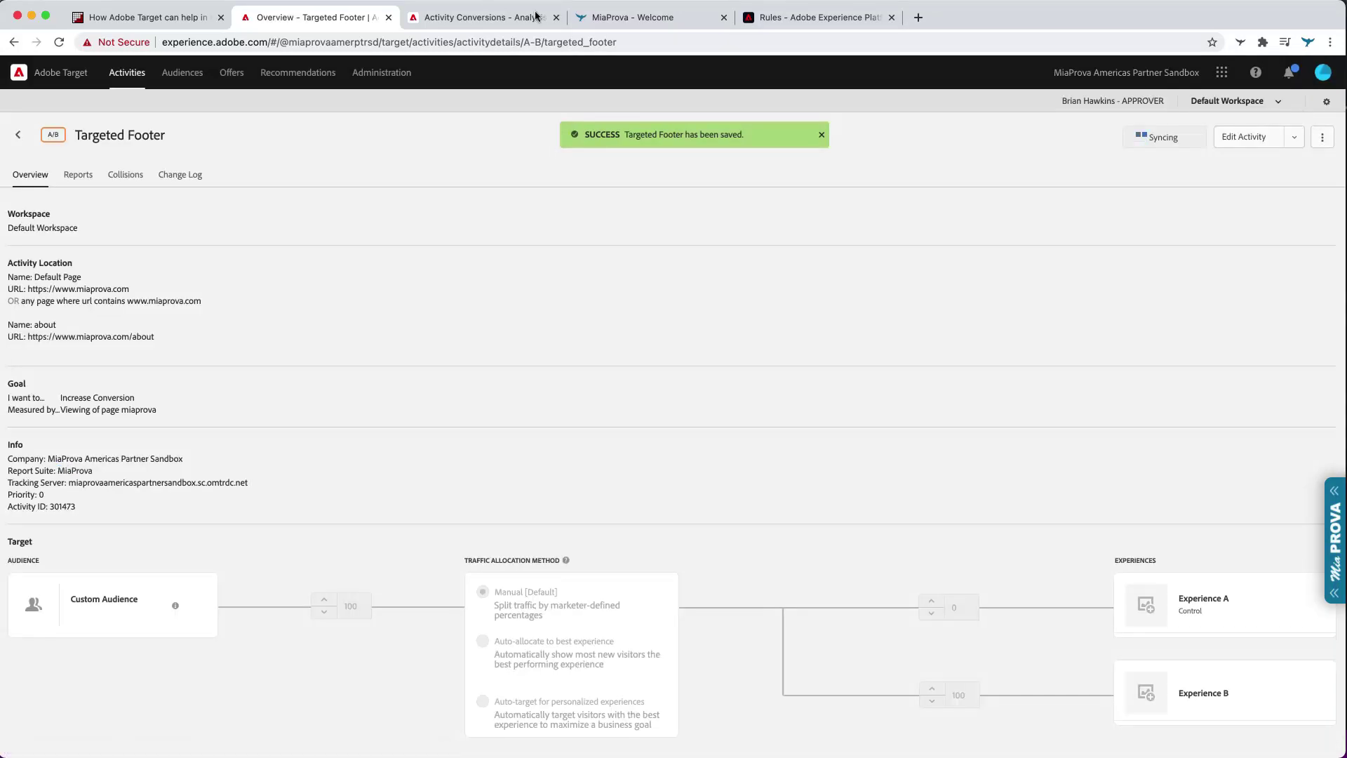
{"action": "left_click", "coordinate": [610, 15]}
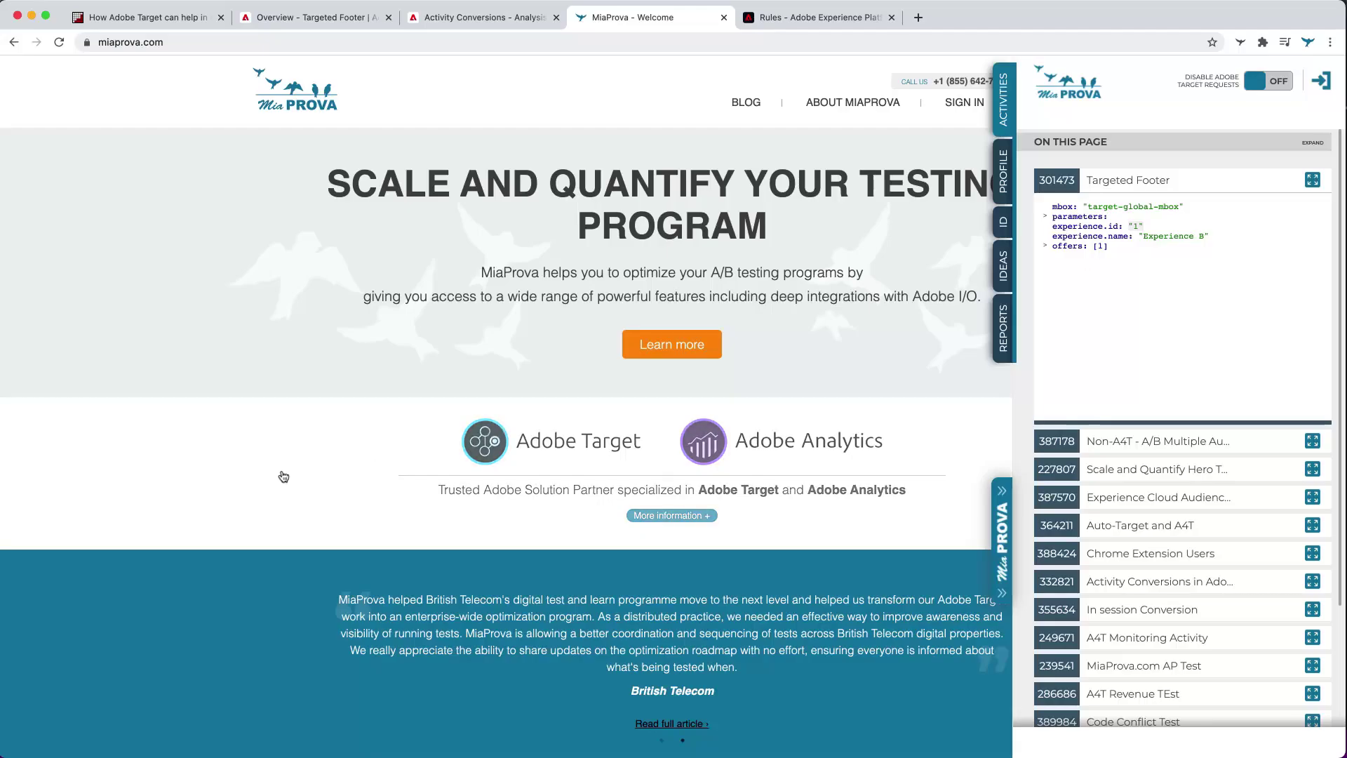
Step: Open DevTools' Network panel on the MiaProva page and reload to capture its requests
{"action": "left_click", "coordinate": [282, 476]}
{"action": "key", "text": "super+alt+j"}
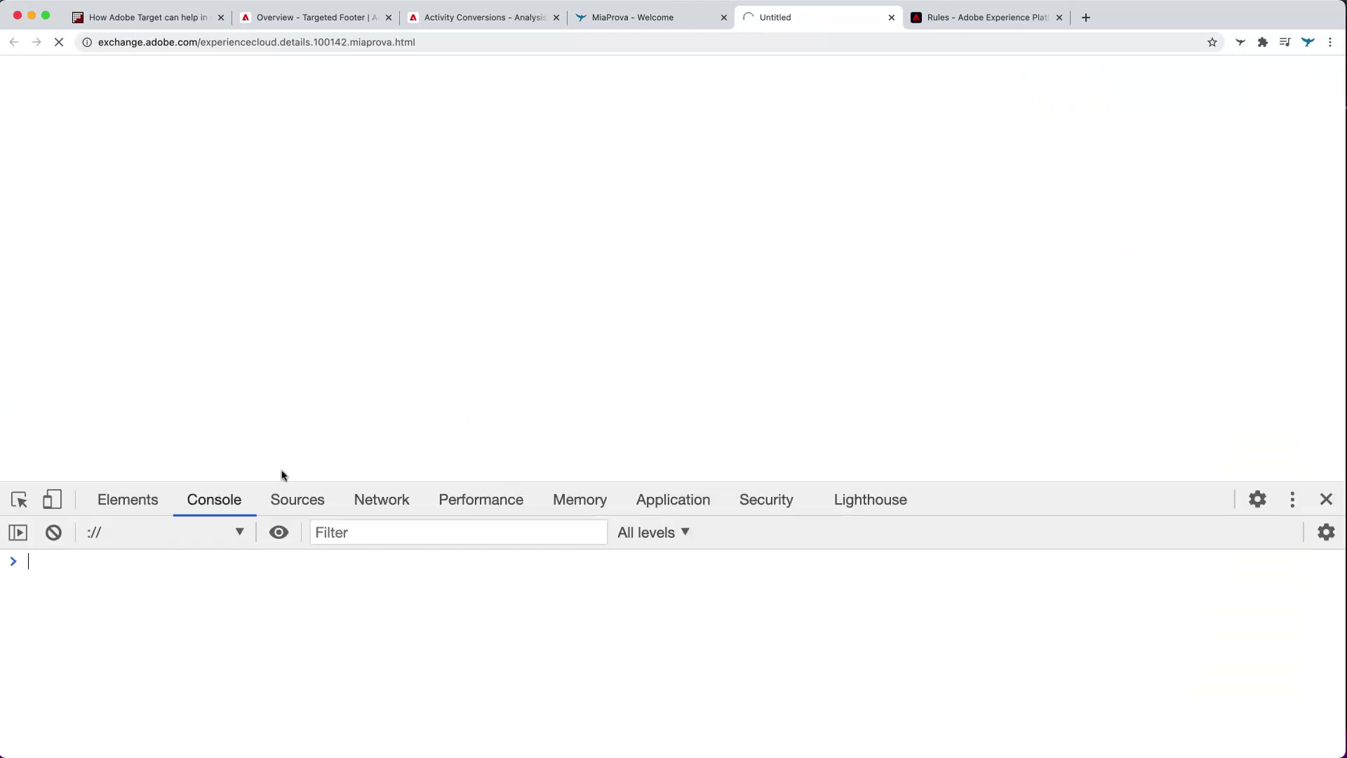
{"action": "key", "text": "super+alt+Left"}
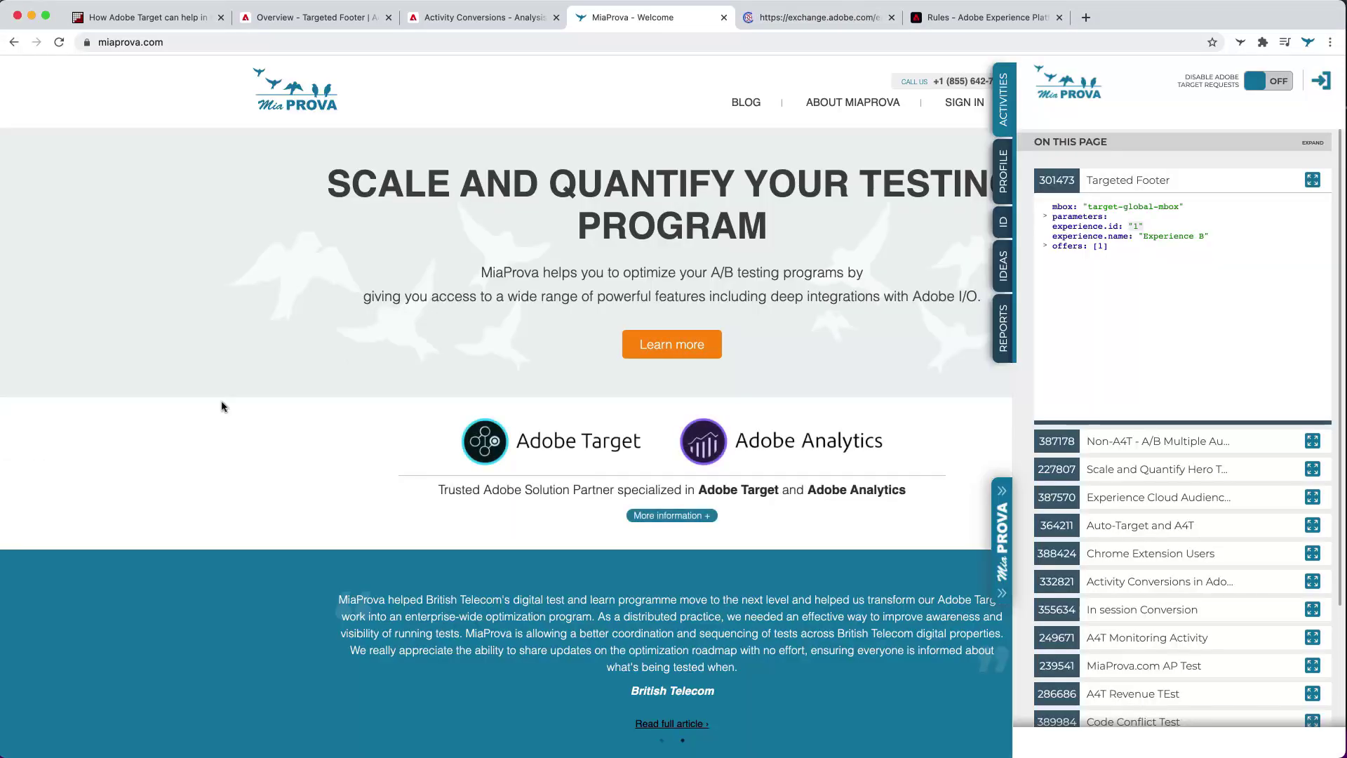
{"action": "key", "text": "super+alt+j"}
{"action": "left_click", "coordinate": [381, 499]}
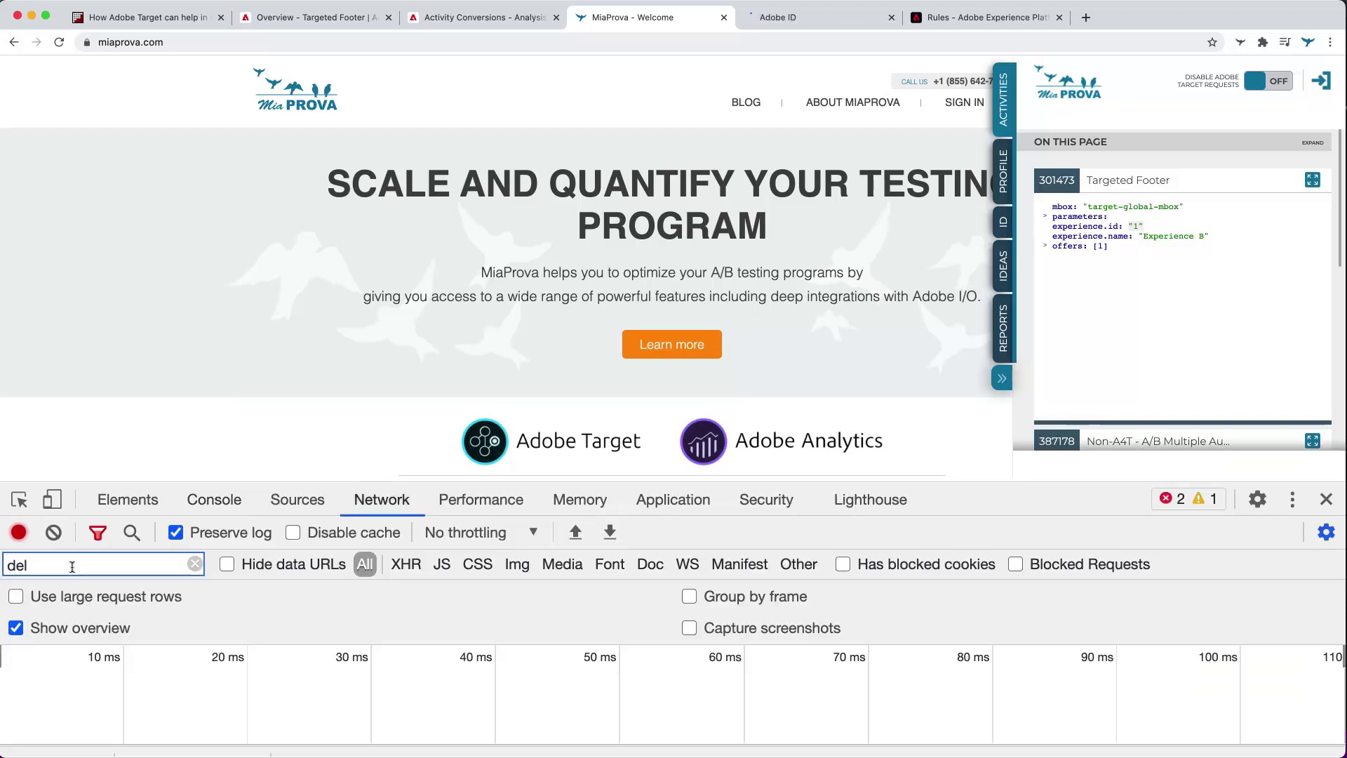
{"action": "left_click_drag", "start_coordinate": [56, 482], "coordinate": [37, 88]}
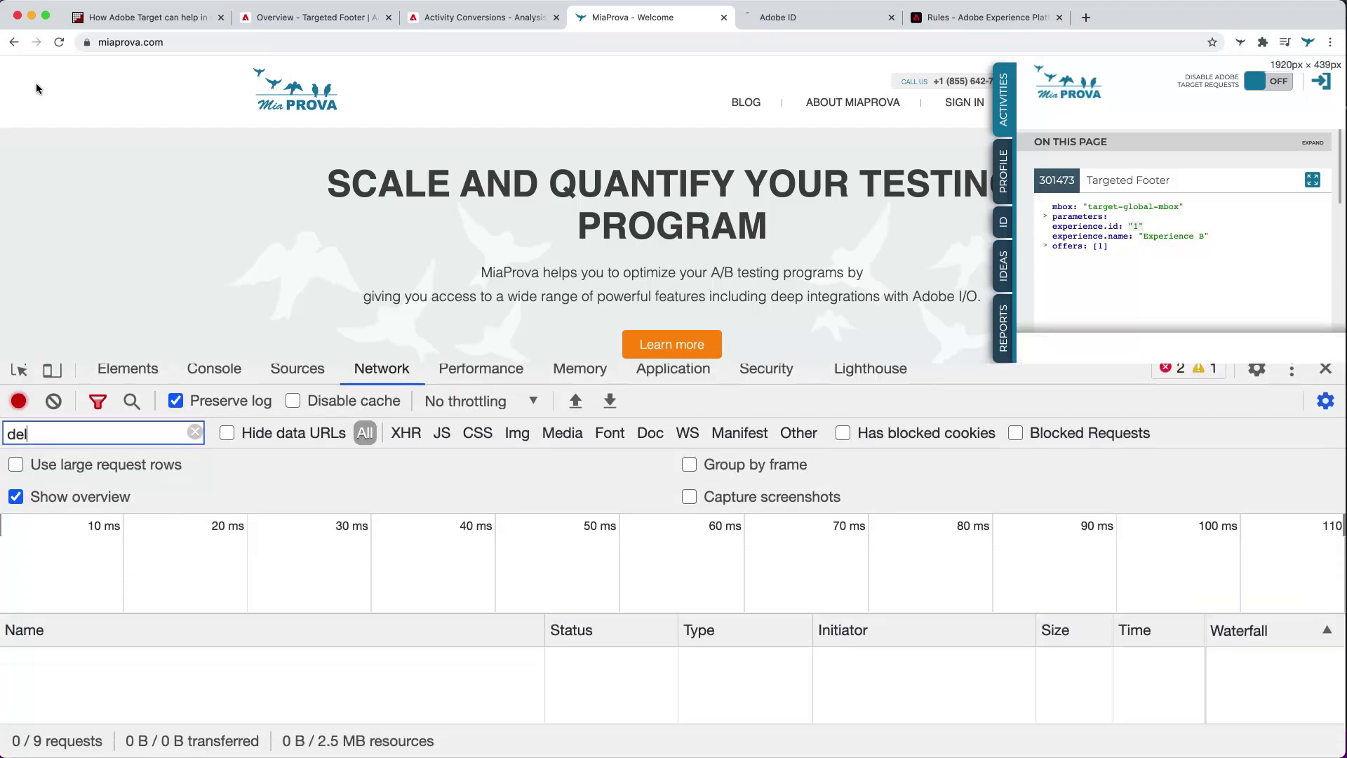
{"action": "left_click", "coordinate": [59, 42]}
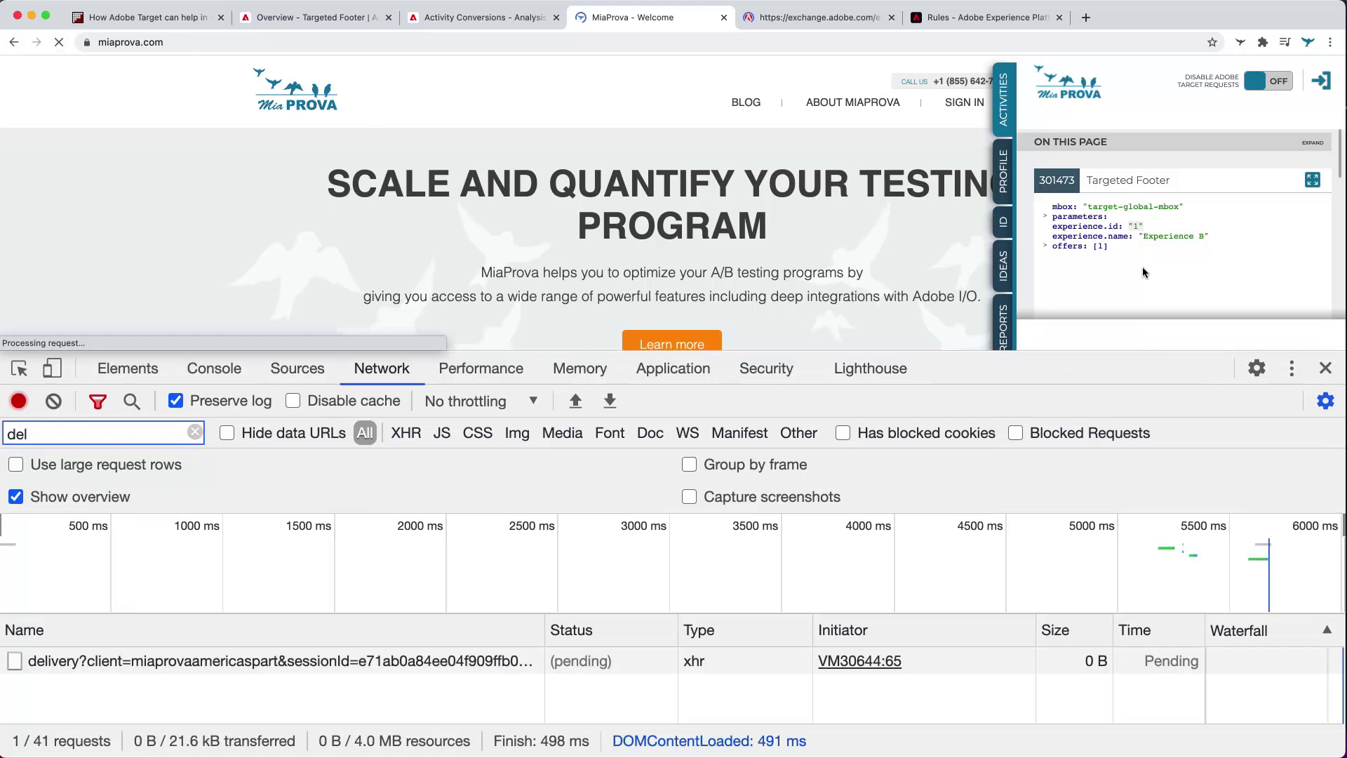
Step: Expand the second delivery request's payload notification showing mbox activity1234, then shrink DevTools
{"action": "left_click", "coordinate": [213, 659]}
{"action": "left_click_drag", "start_coordinate": [939, 368], "coordinate": [940, 208]}
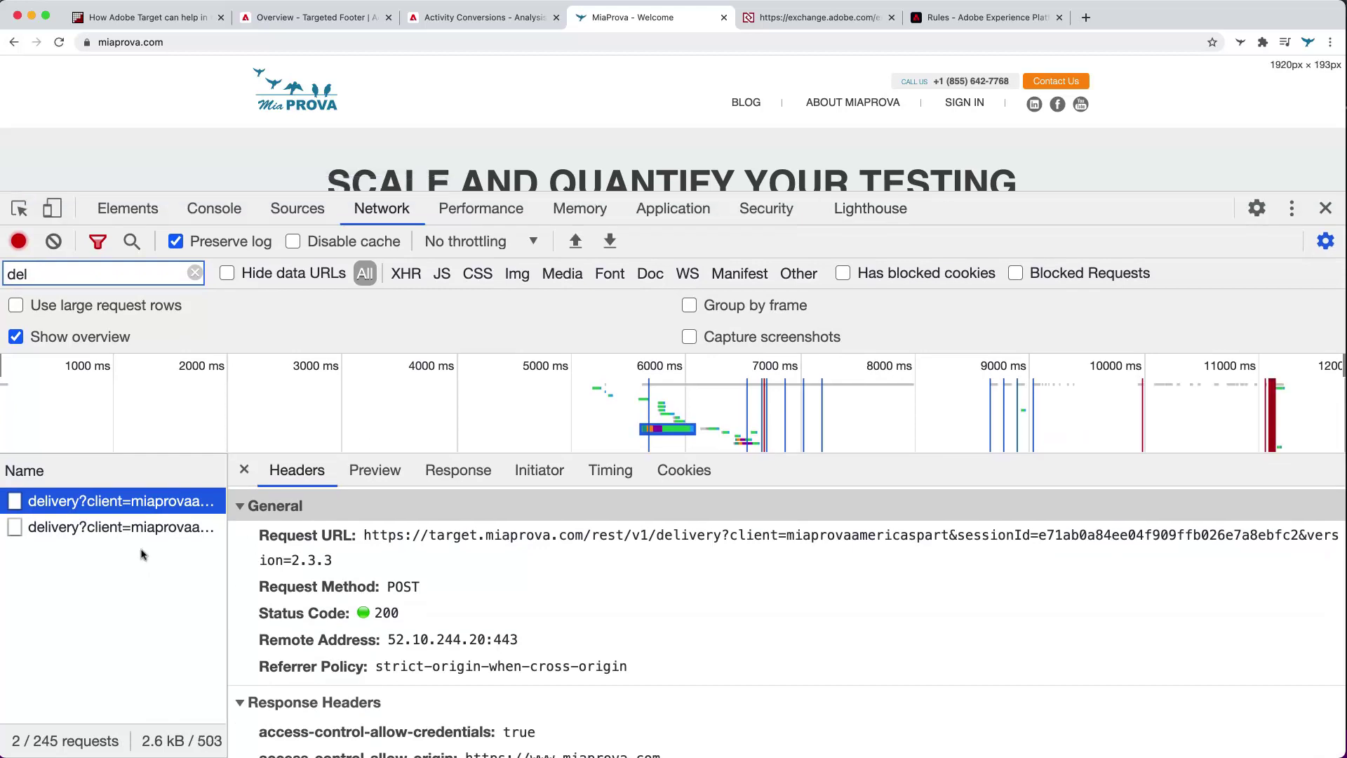
{"action": "left_click", "coordinate": [155, 529]}
{"action": "scroll", "coordinate": [404, 608], "scroll_direction": "down", "scroll_amount": 15}
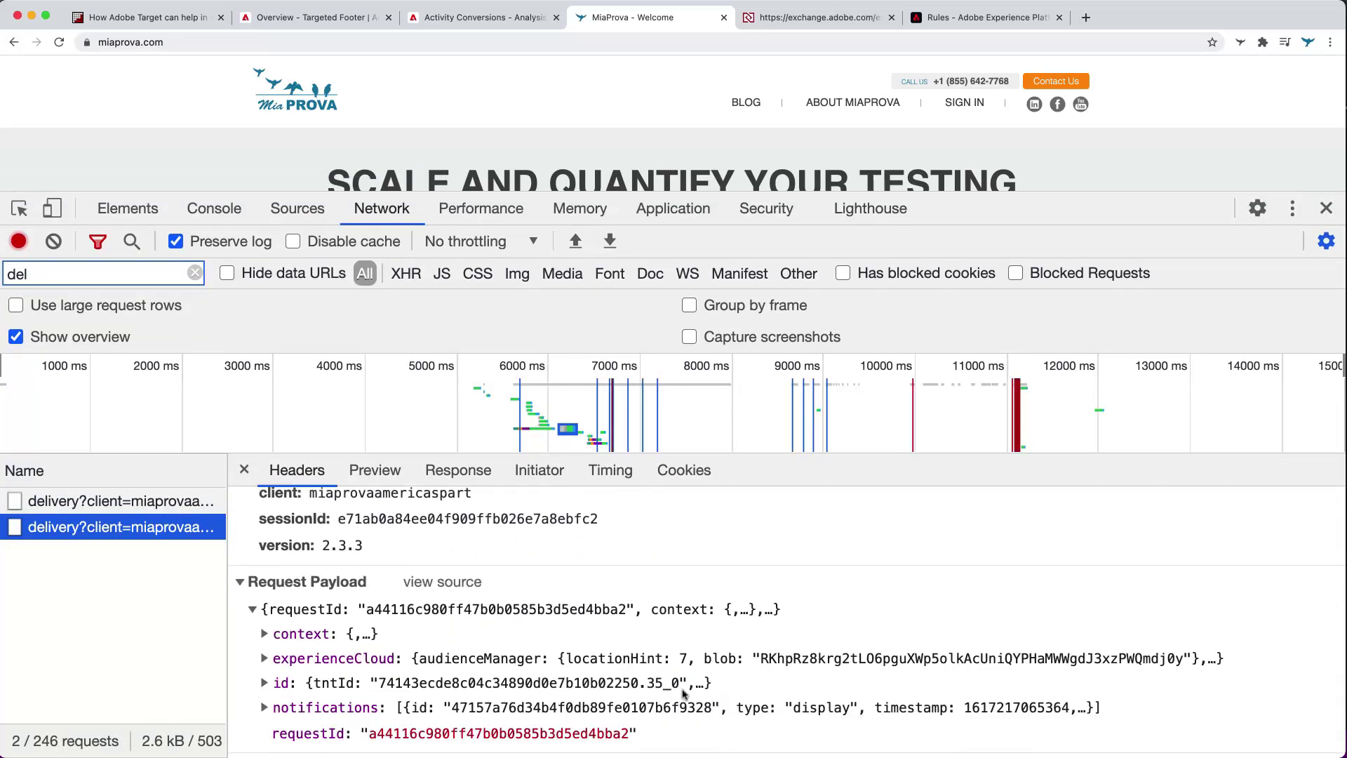
{"action": "left_click", "coordinate": [265, 707]}
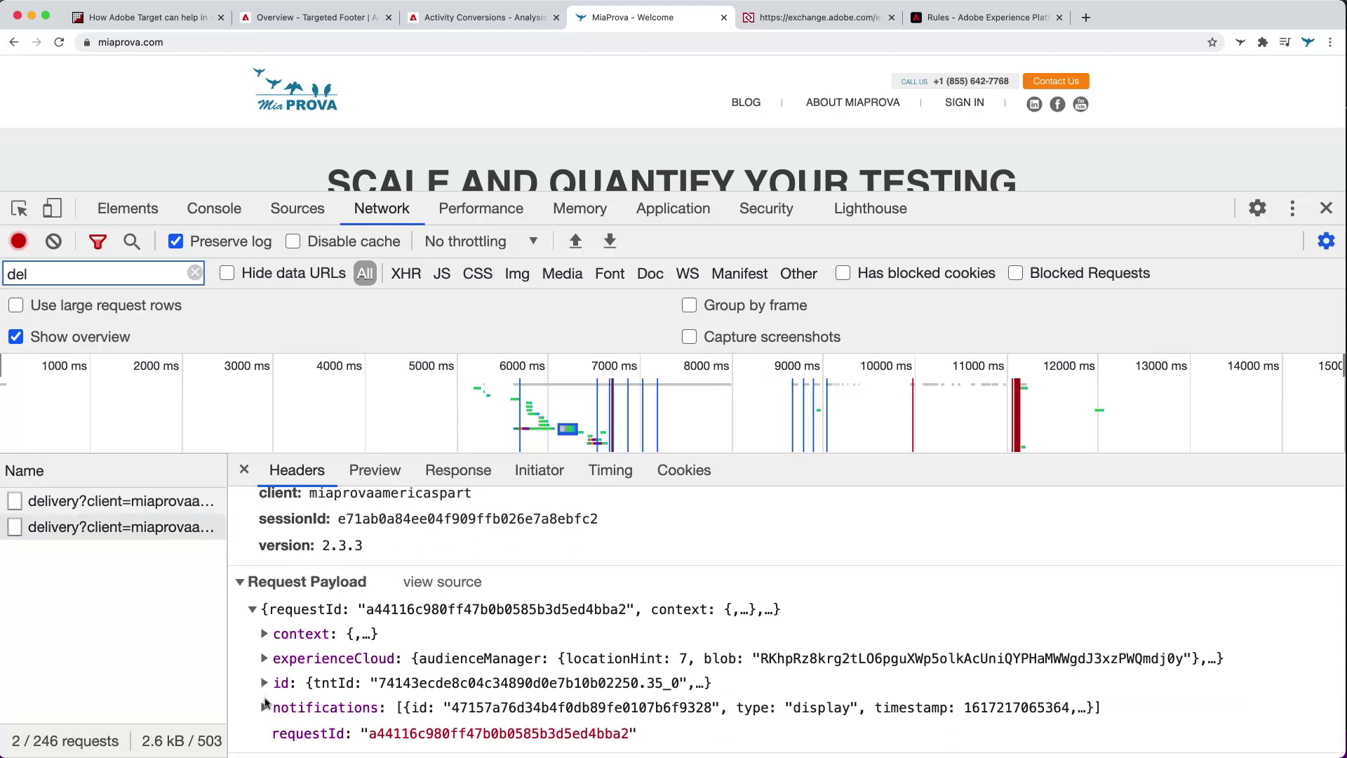
{"action": "left_click", "coordinate": [277, 732]}
{"action": "scroll", "coordinate": [421, 716], "scroll_direction": "down", "scroll_amount": 3}
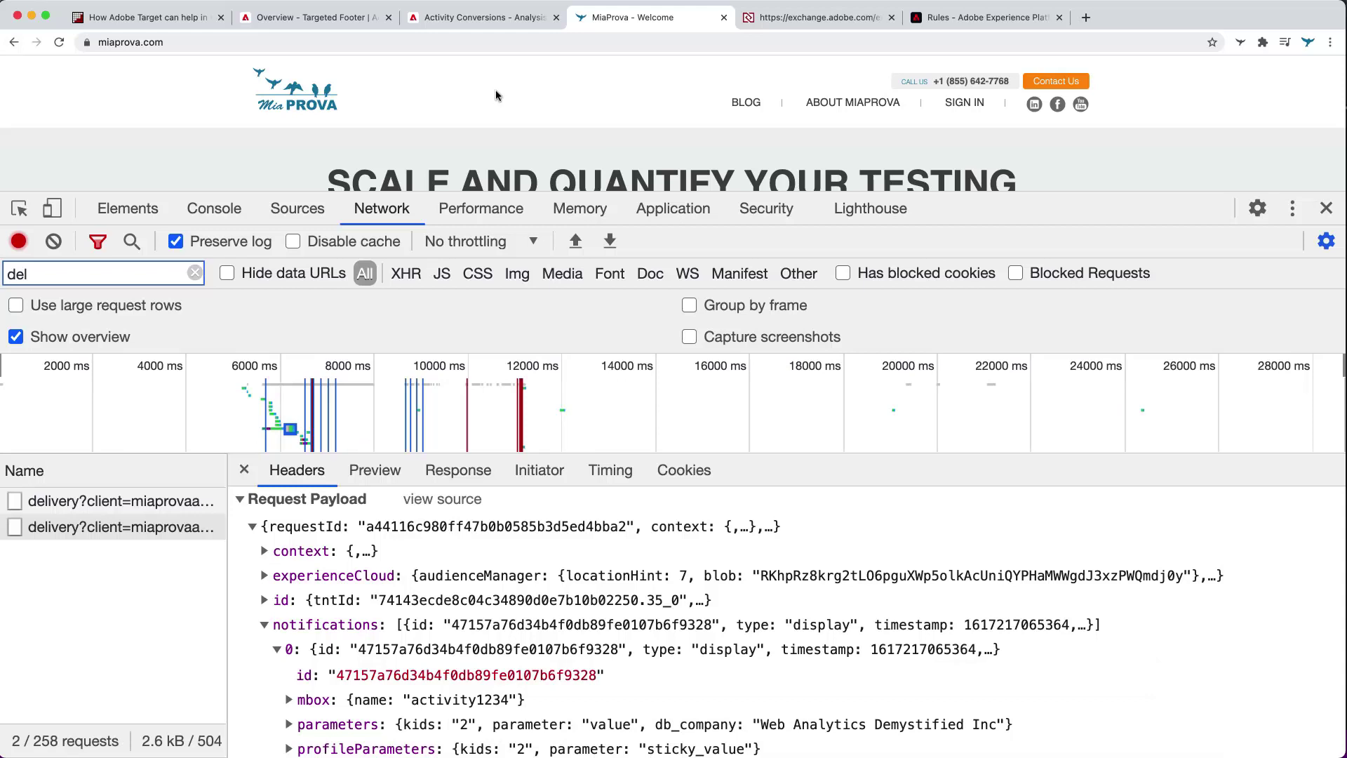
{"action": "left_click_drag", "start_coordinate": [1163, 201], "coordinate": [1149, 476]}
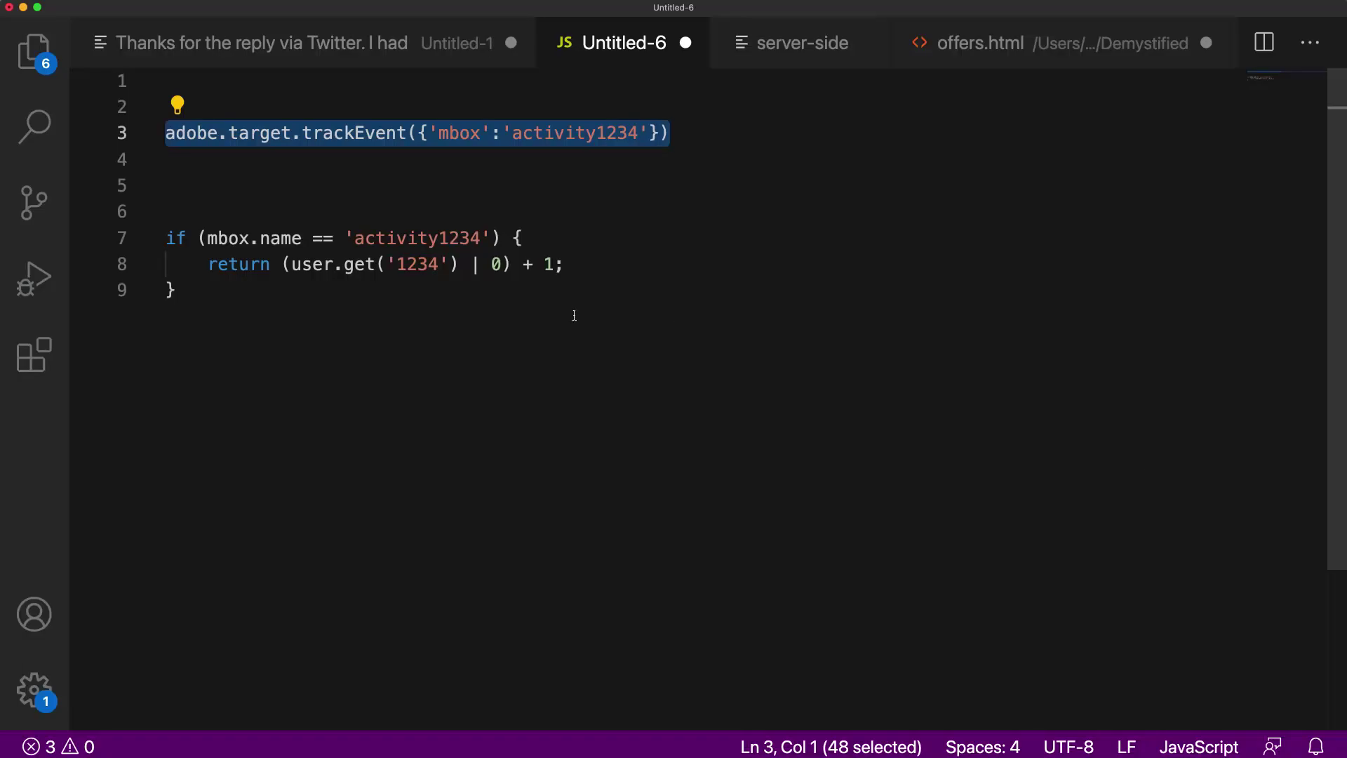
Step: Select the three-line activity1234 if/return impression-counting script, lines 7–9, for copying
{"action": "left_click", "coordinate": [218, 308]}
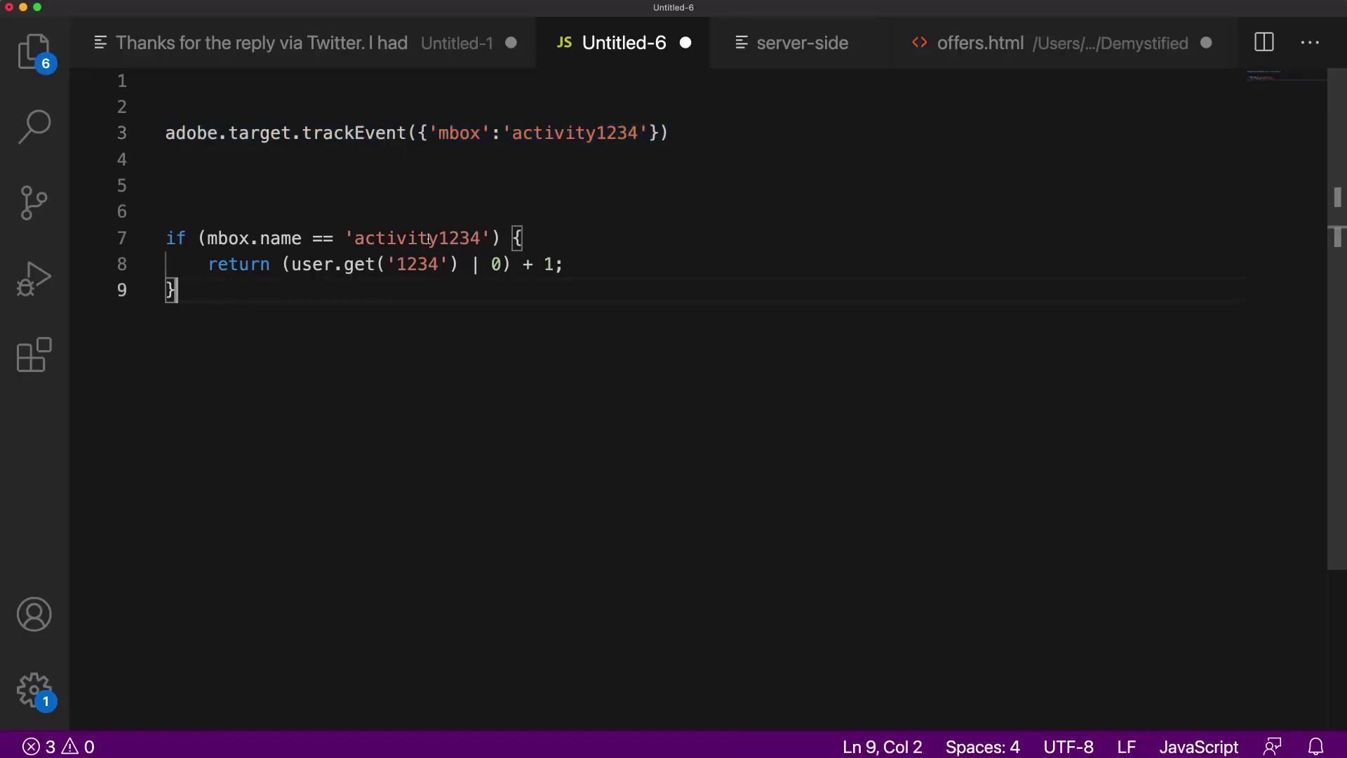
{"action": "left_click", "coordinate": [357, 249]}
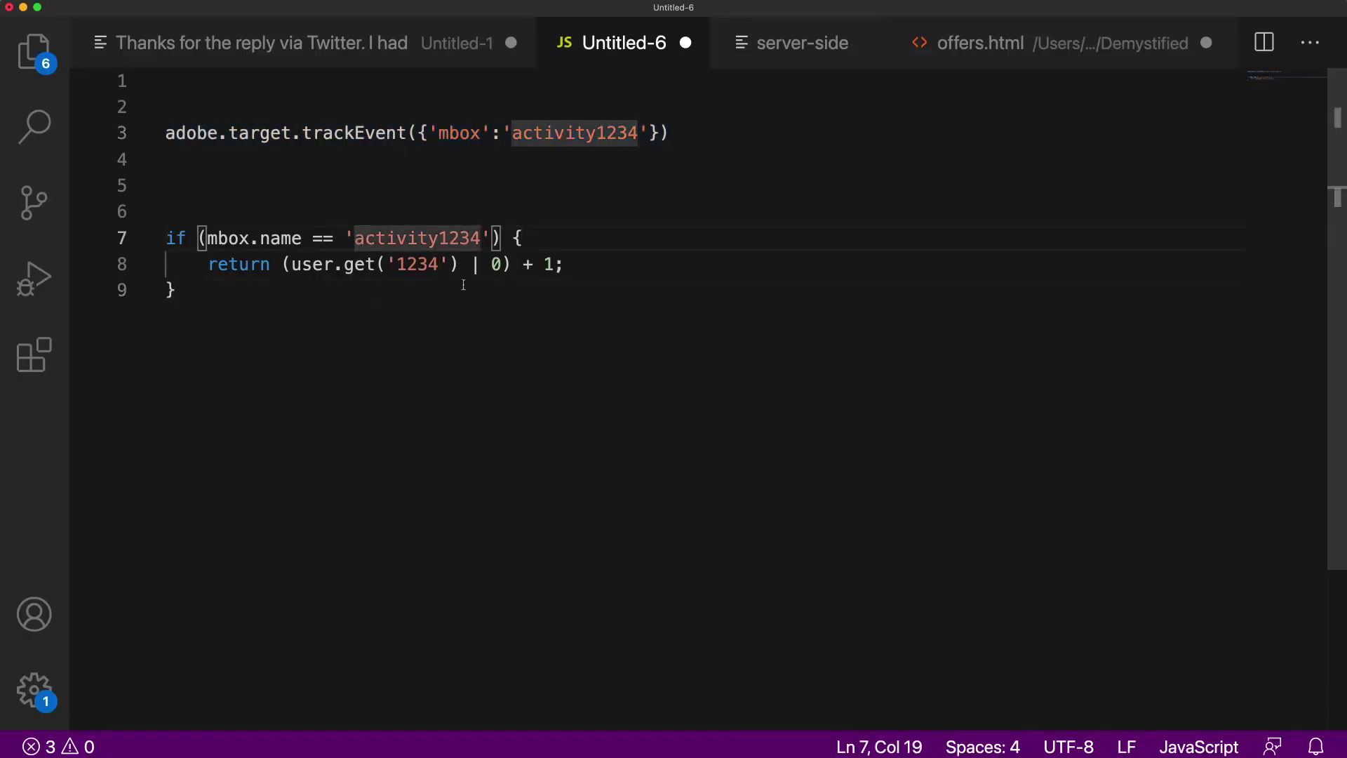
{"action": "left_click", "coordinate": [295, 302]}
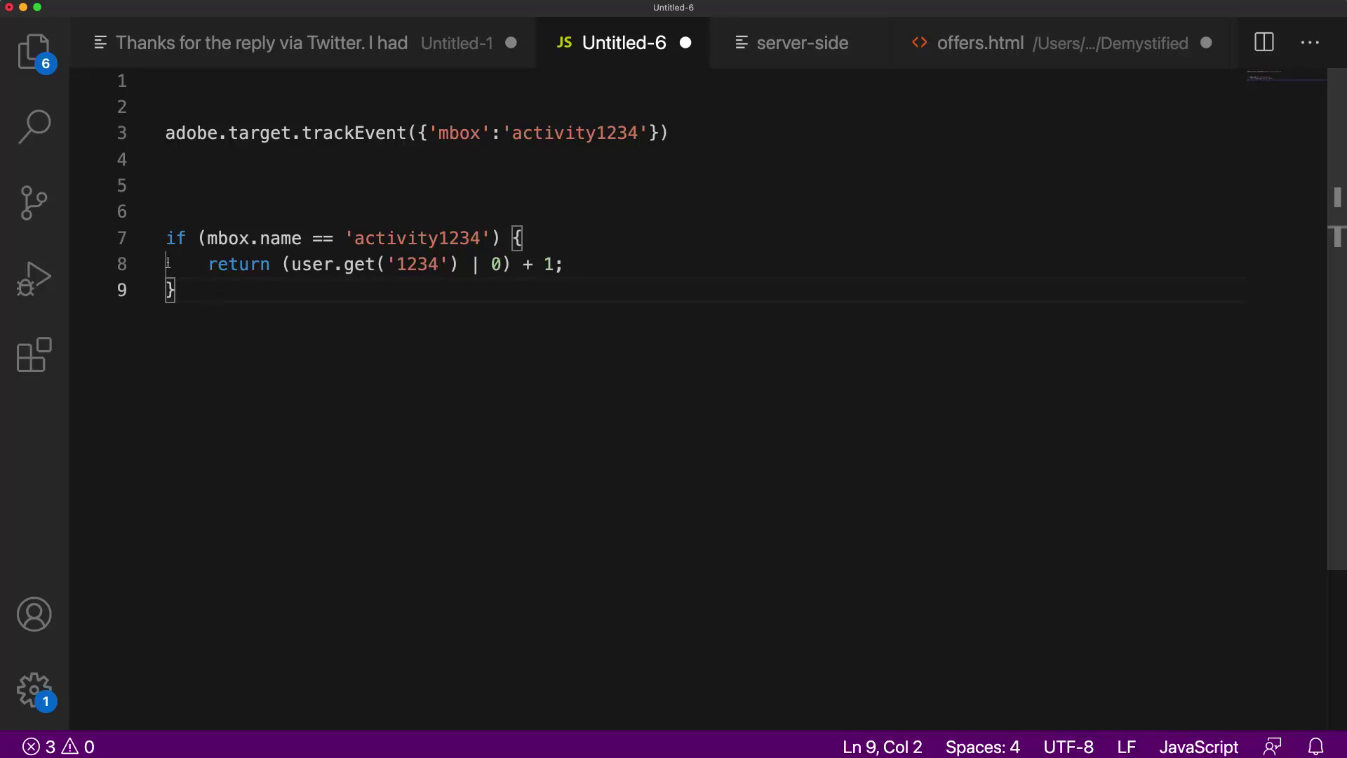
{"action": "left_click_drag", "start_coordinate": [205, 298], "coordinate": [155, 243]}
{"action": "key", "text": "super+Tab"}
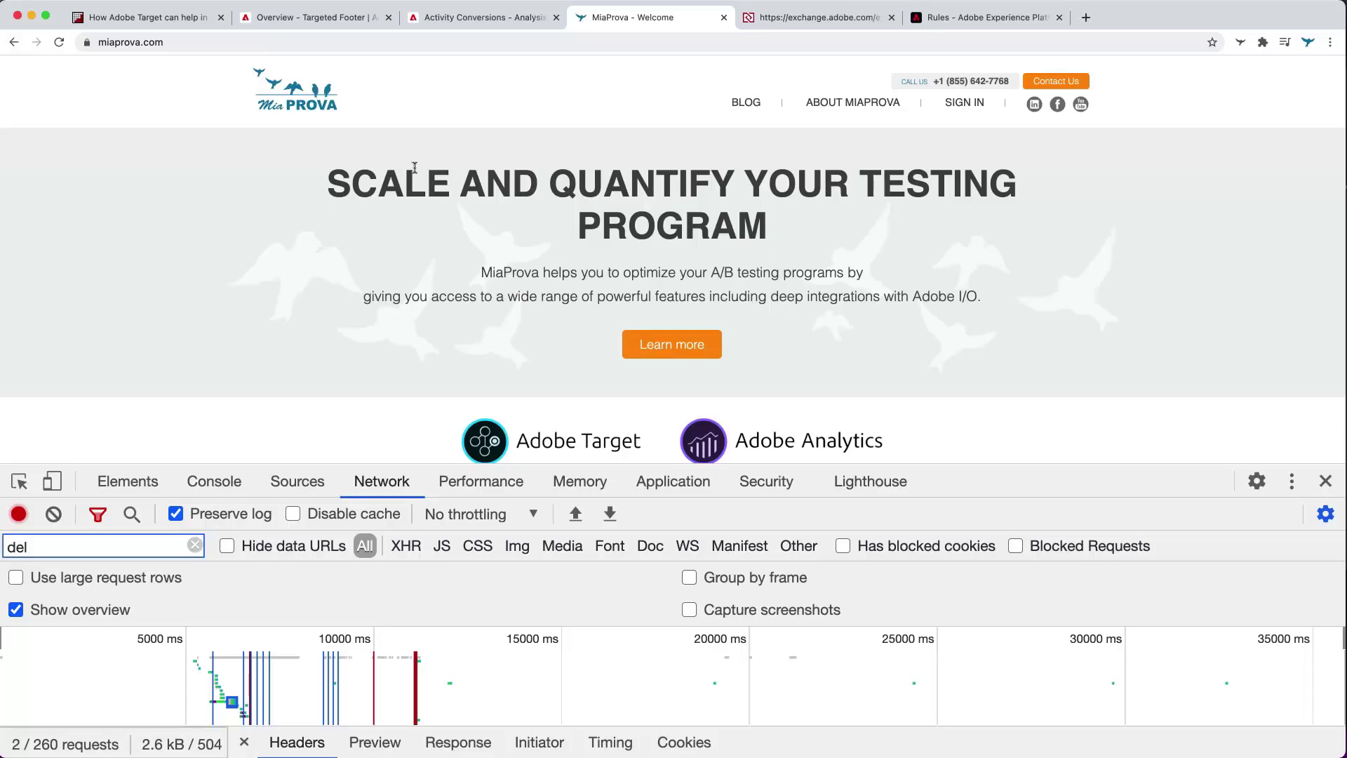
Step: Start a new profile script under Audiences > Profile Scripts and paste the activity1234 impression-counting code
{"action": "left_click", "coordinate": [319, 17]}
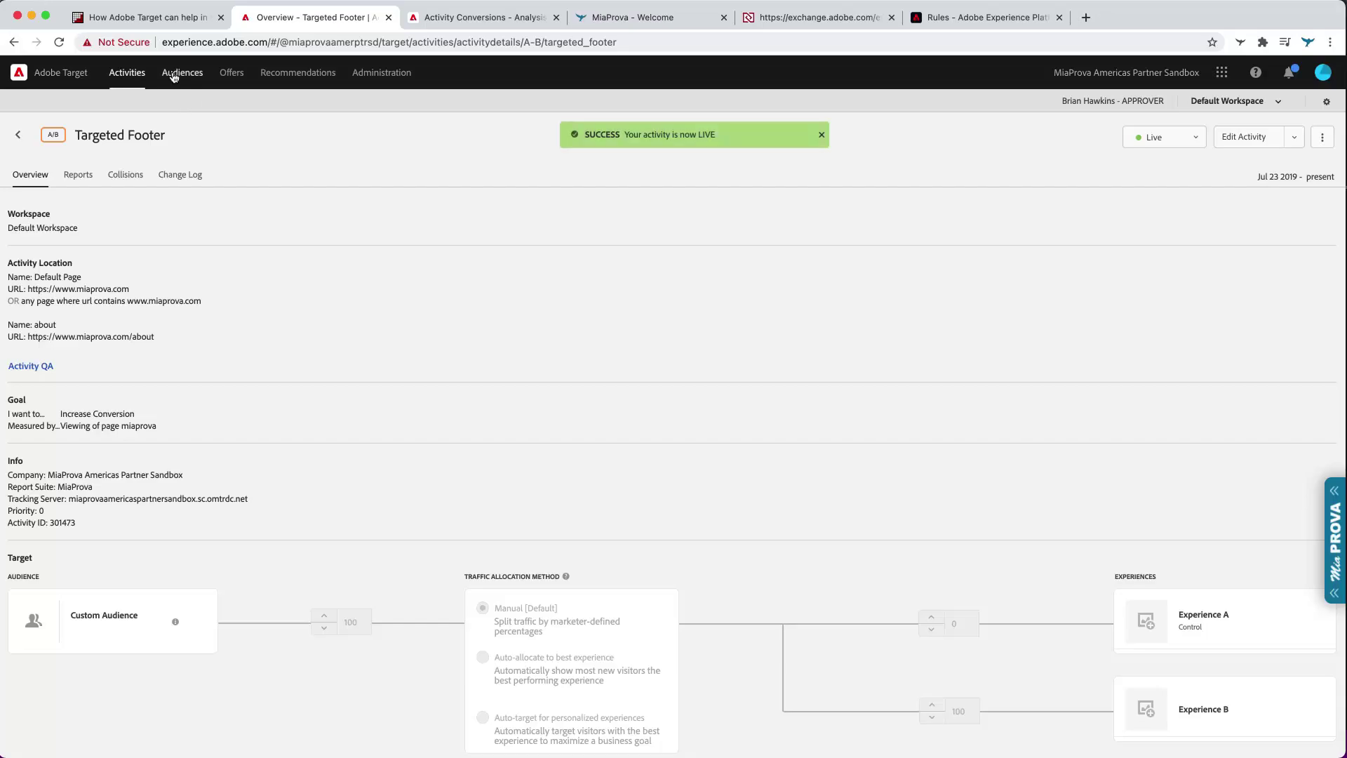
{"action": "left_click", "coordinate": [174, 74]}
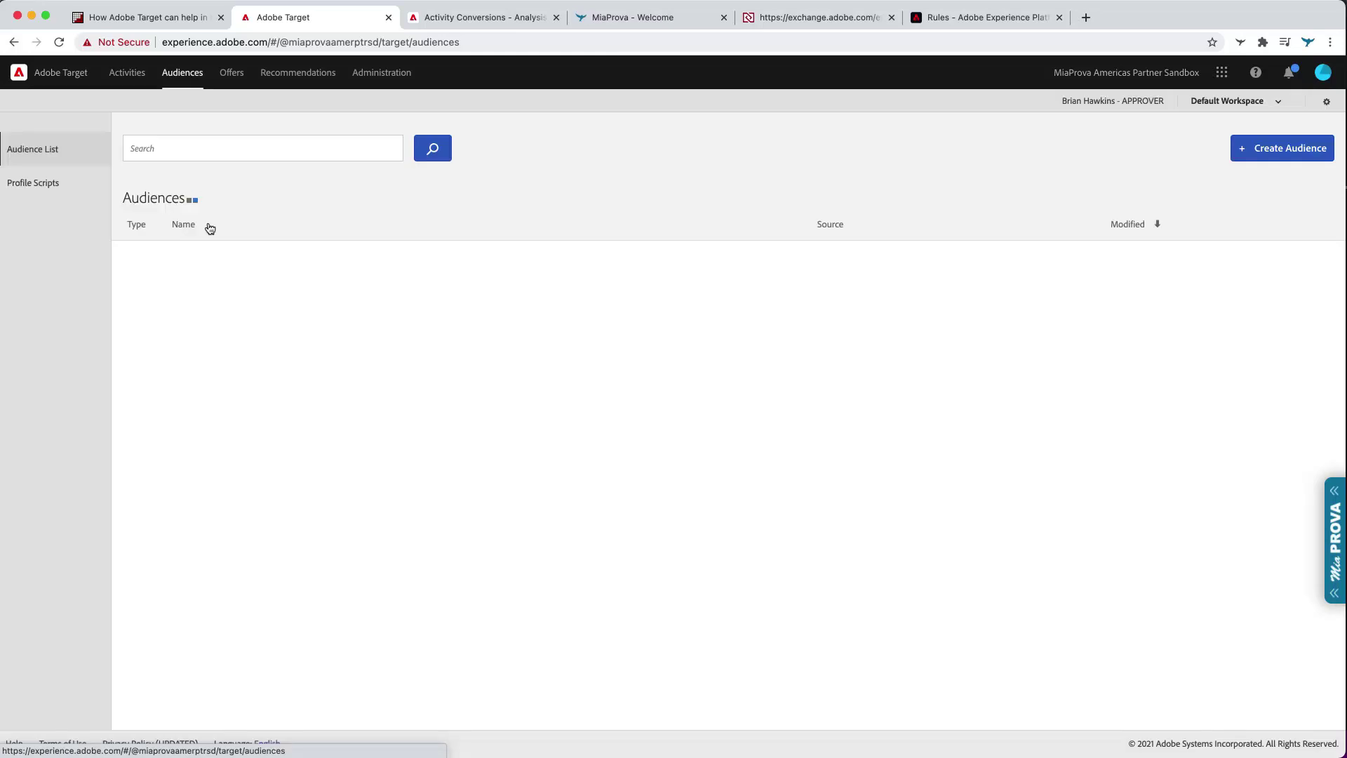
{"action": "left_click", "coordinate": [33, 184]}
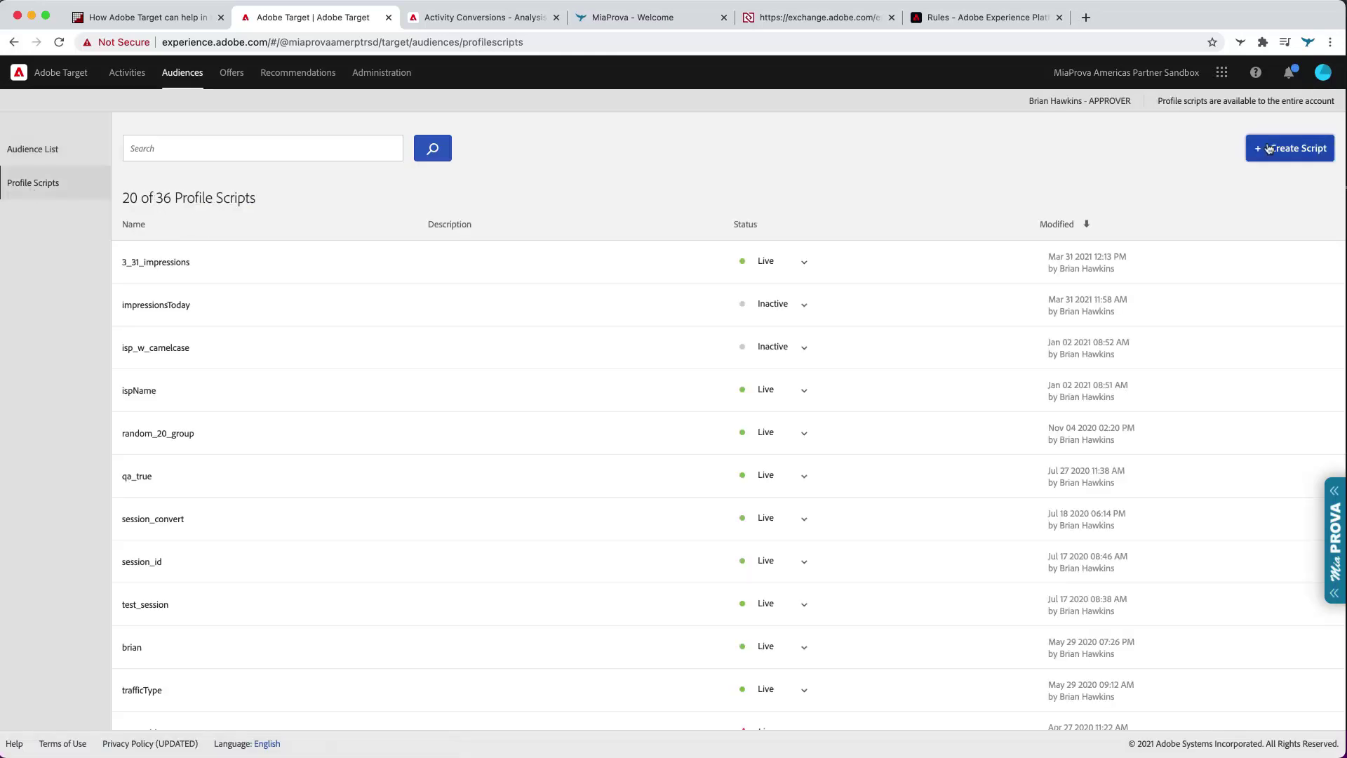
{"action": "left_click", "coordinate": [1282, 148]}
{"action": "left_click", "coordinate": [463, 331]}
{"action": "type", "text": "if (mbox.name == 'activity1234') {     return (user.get('1234') || 0) + 1; }"}
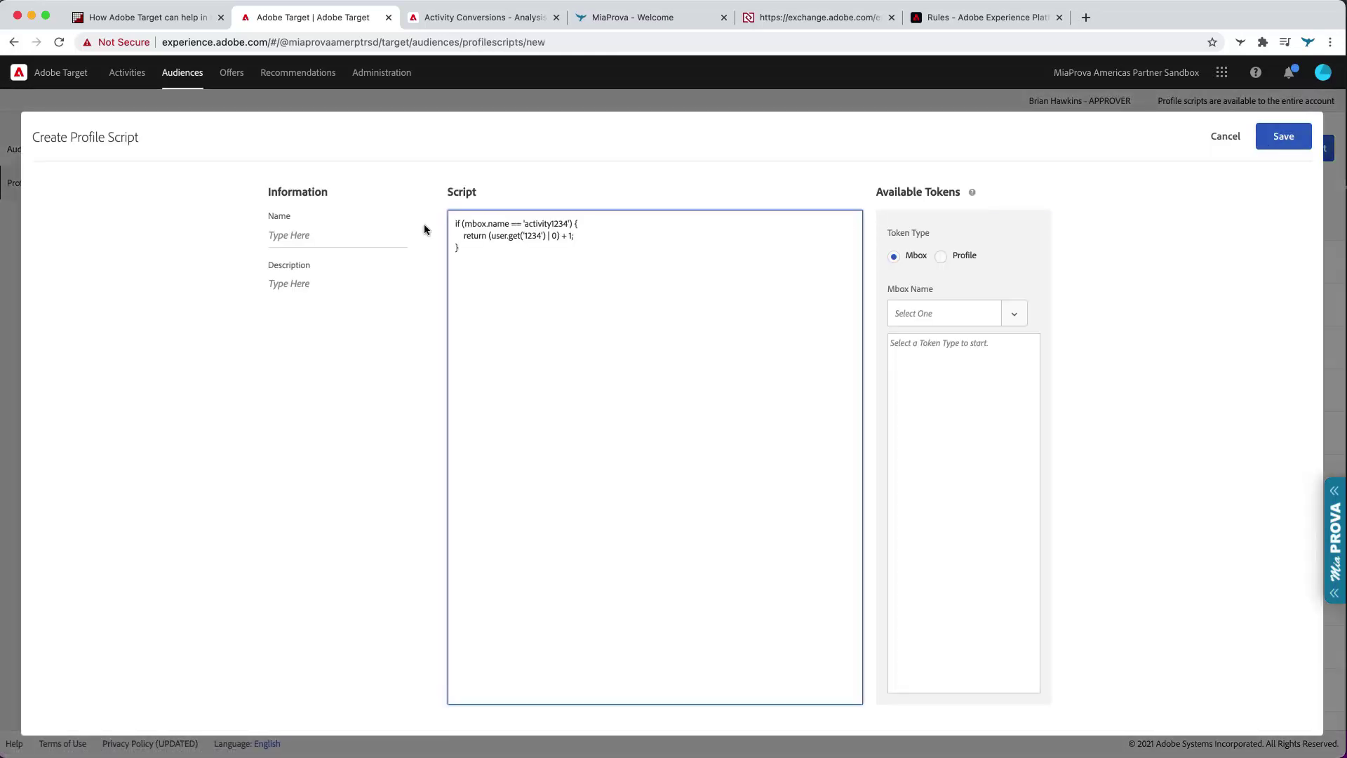
Step: Name the profile script 1234, check the activity1234 mbox name in the code, and save it
{"action": "left_click", "coordinate": [359, 239]}
{"action": "type", "text": "1234"}
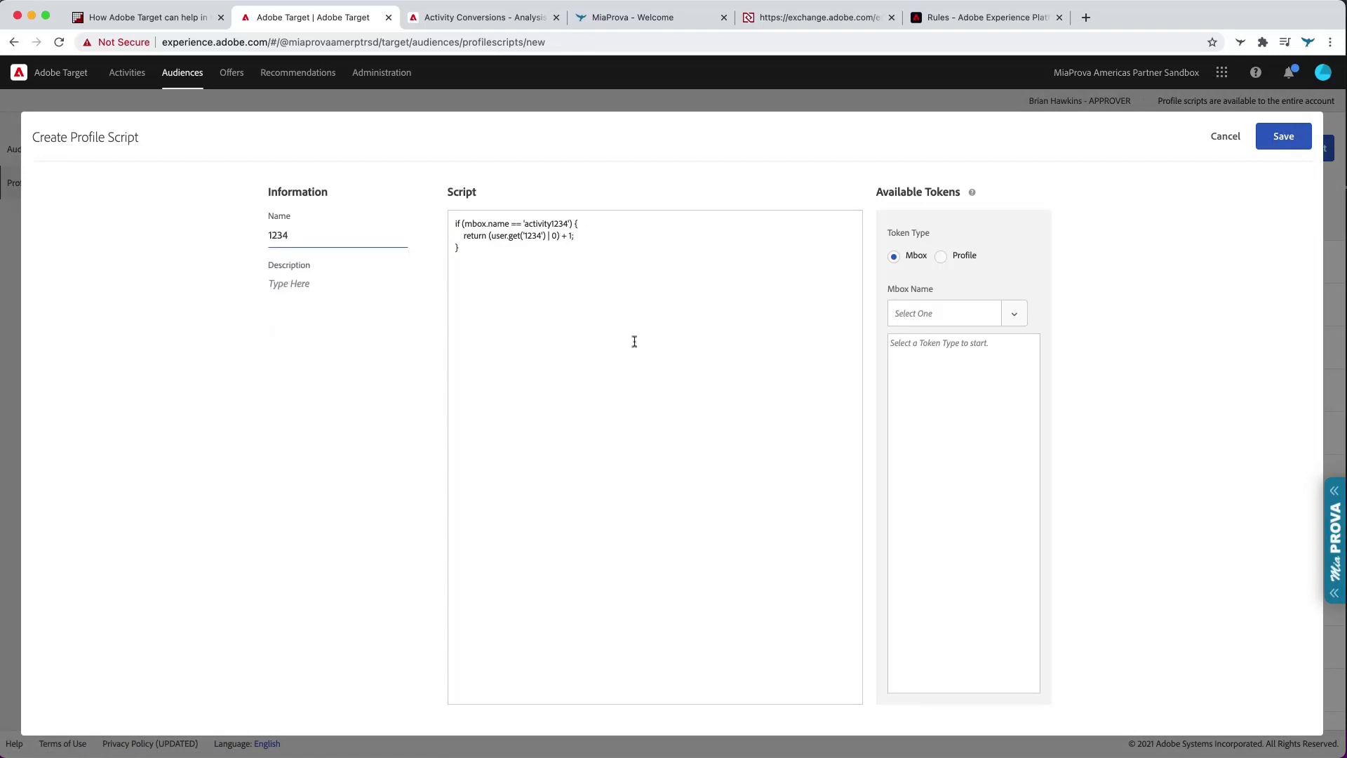
{"action": "left_click", "coordinate": [493, 354]}
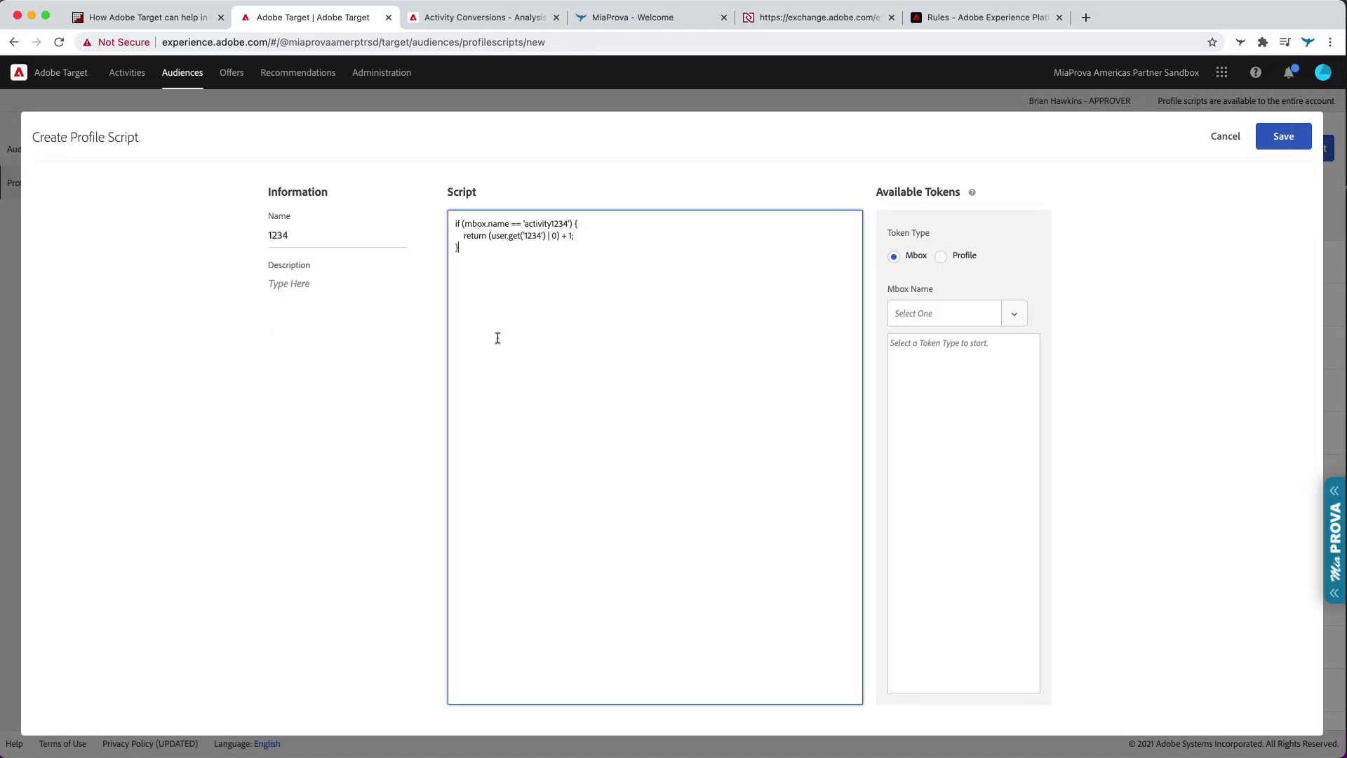
{"action": "double_click", "coordinate": [551, 224]}
{"action": "double_click", "coordinate": [284, 237]}
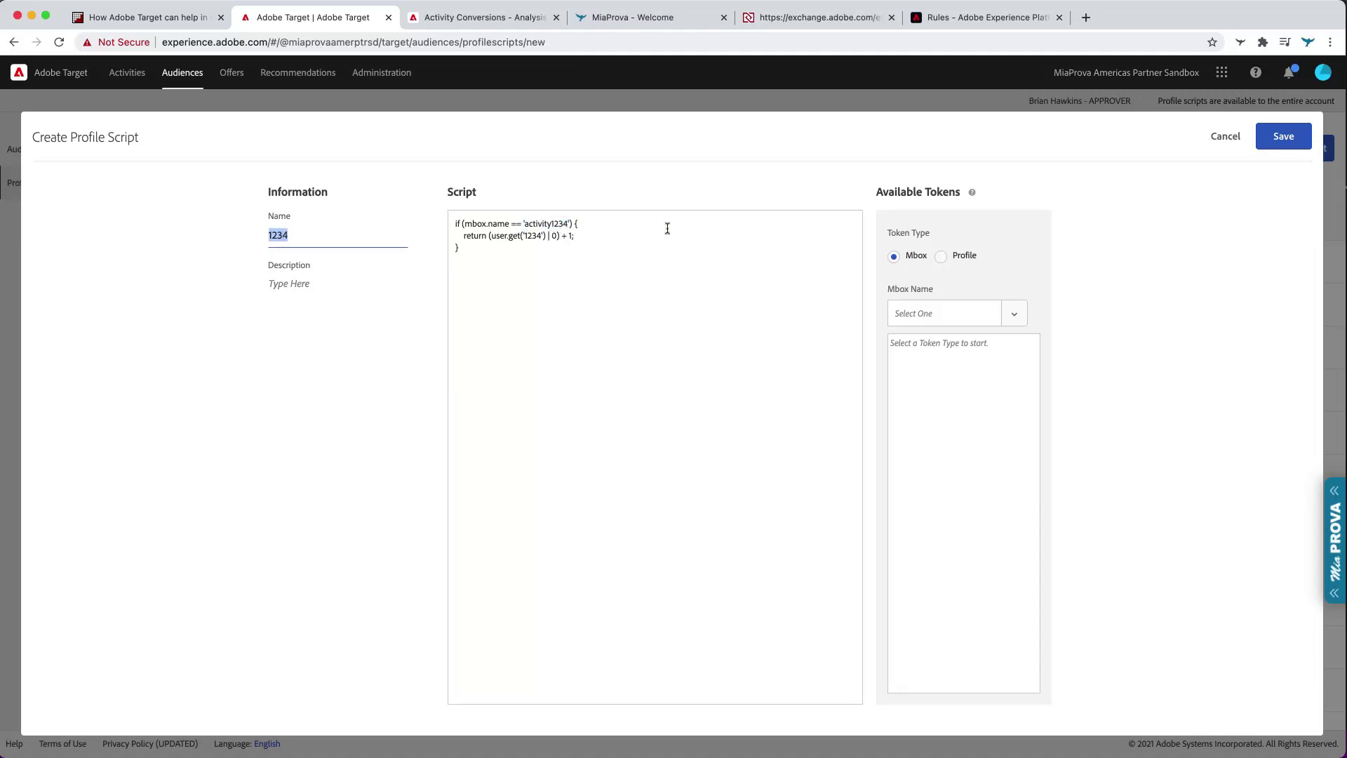
{"action": "left_click", "coordinate": [1288, 137]}
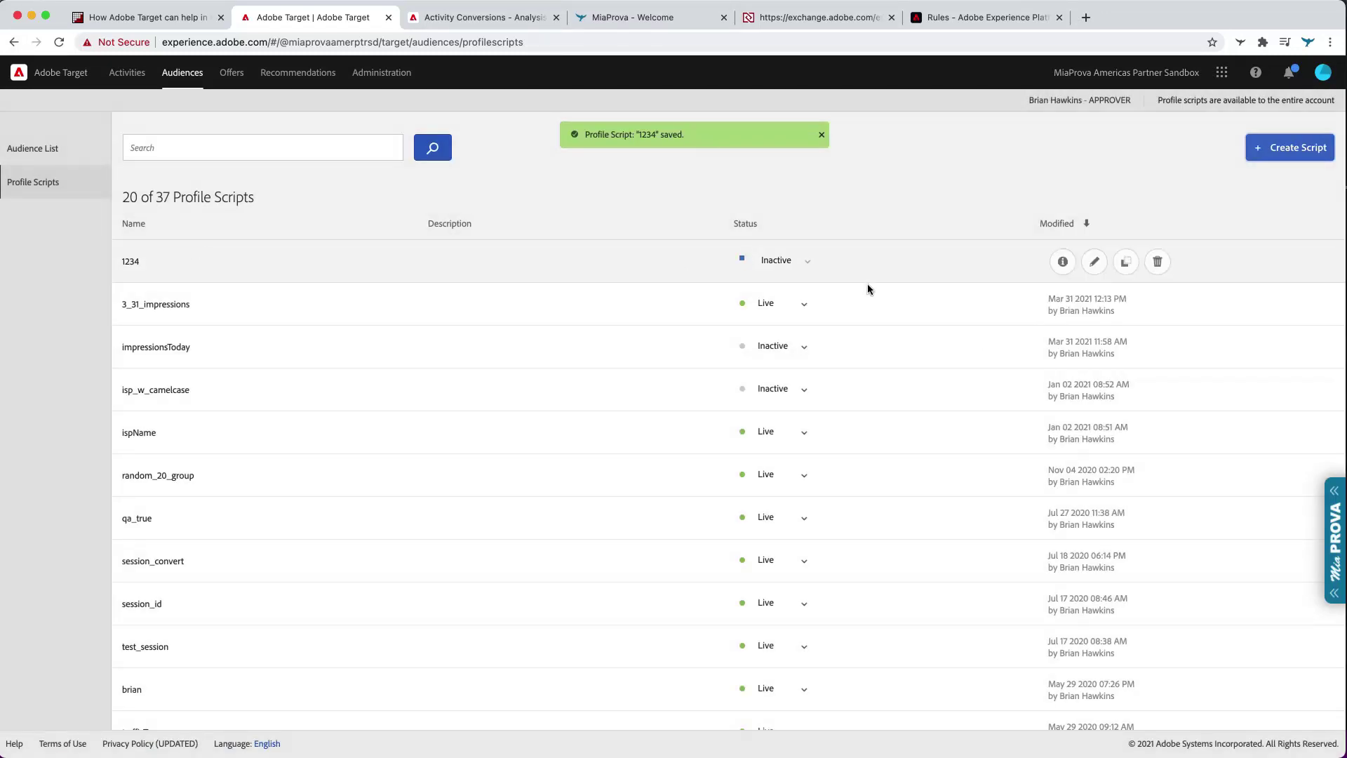
{"action": "left_click", "coordinate": [795, 264]}
Step: Set profile script 1234 to Live and start a new audience from the Audience List
{"action": "left_click", "coordinate": [786, 284]}
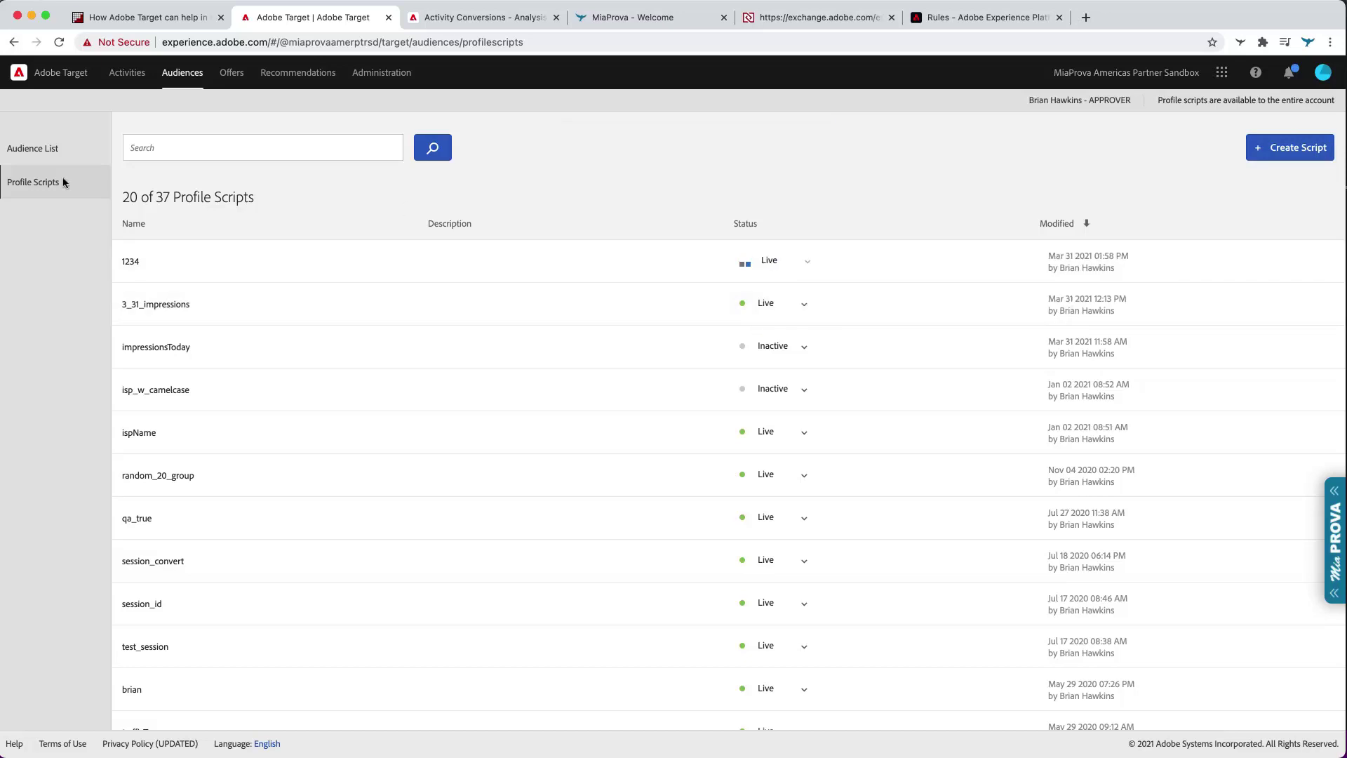
{"action": "left_click", "coordinate": [49, 150]}
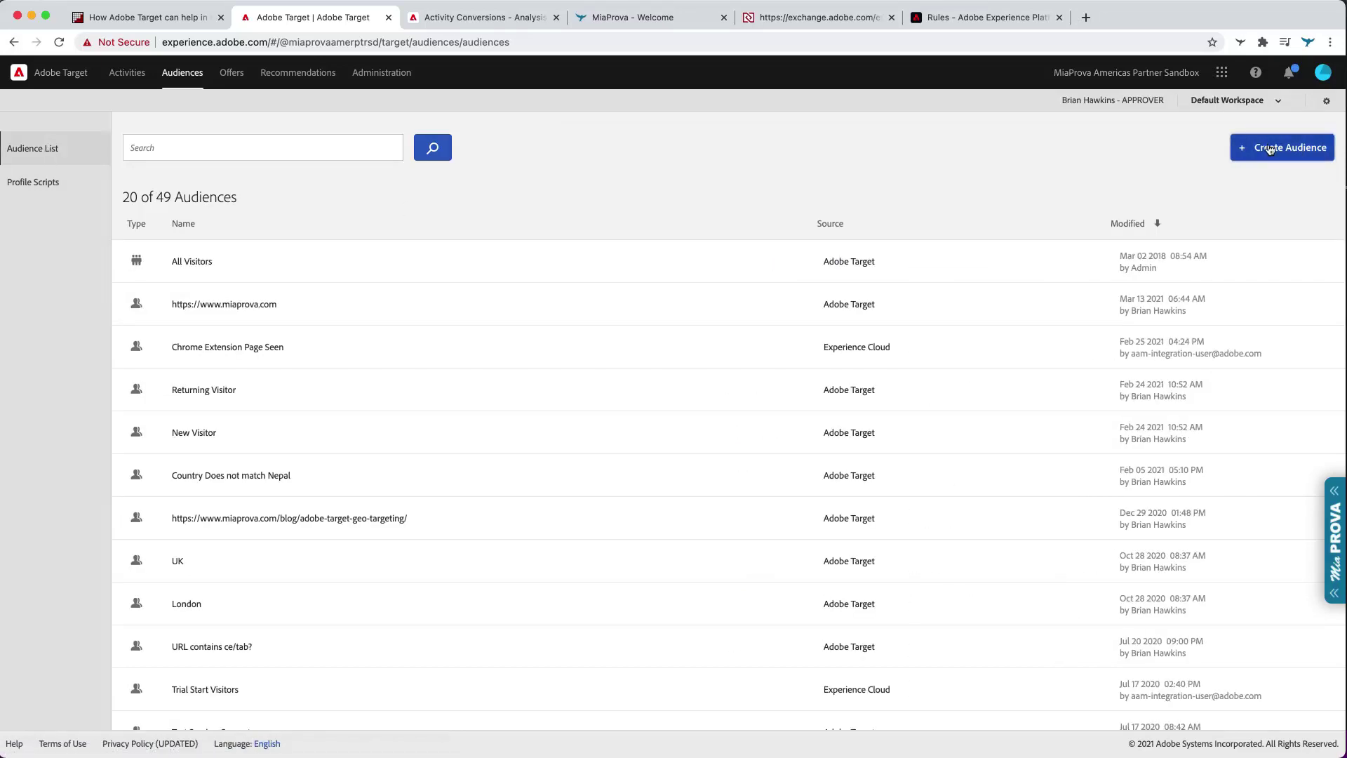
{"action": "left_click", "coordinate": [1304, 148]}
Step: Add a Visitor Profile rule to the new audience and browse its profile attribute list
{"action": "left_click", "coordinate": [380, 336]}
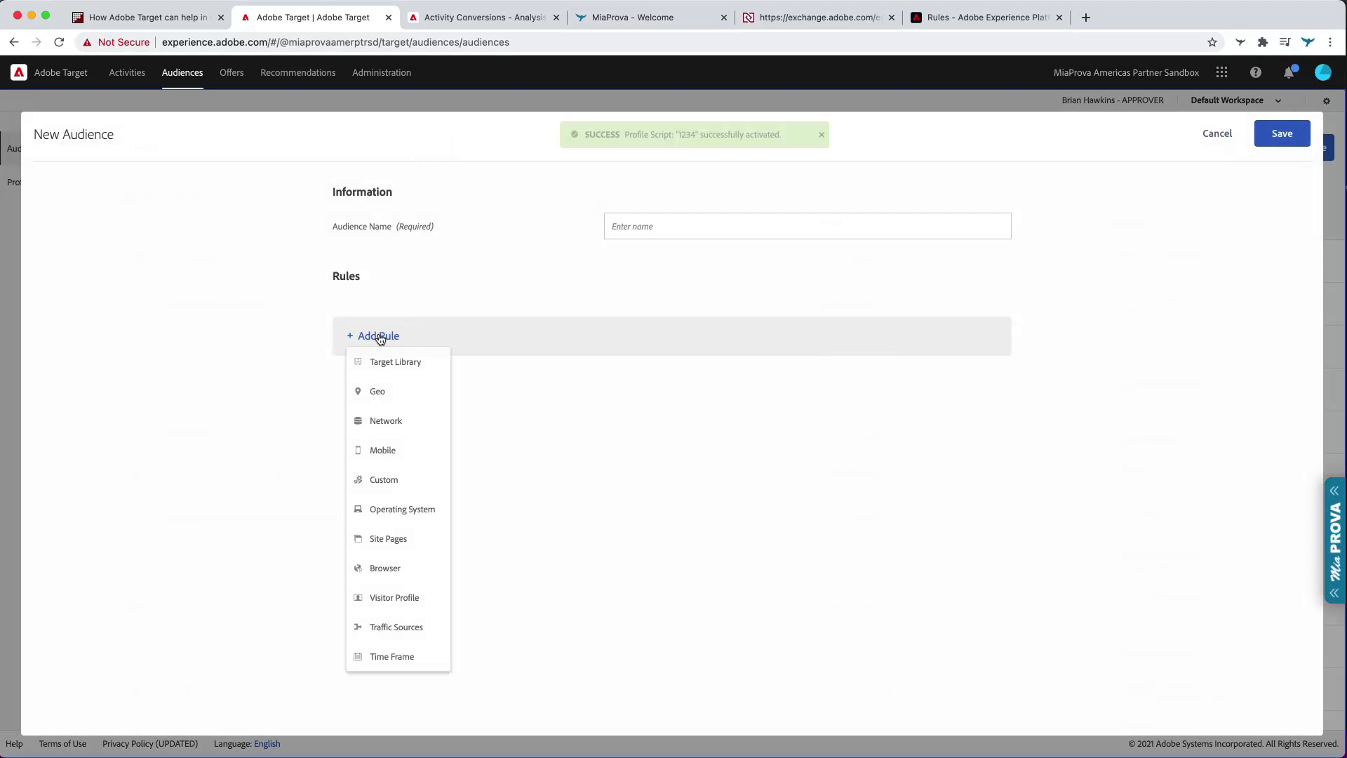
{"action": "left_click", "coordinate": [381, 597]}
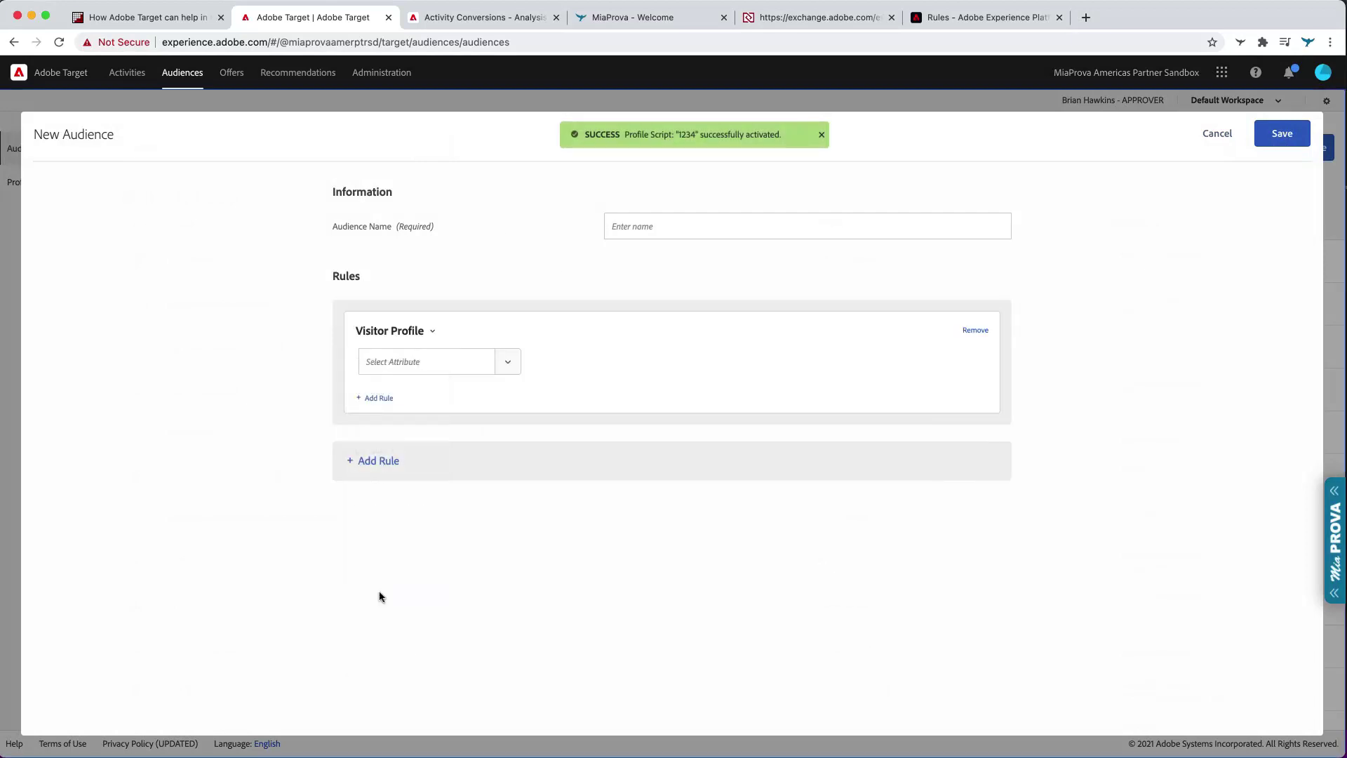
{"action": "left_click", "coordinate": [494, 361]}
{"action": "scroll", "coordinate": [472, 429], "scroll_direction": "down", "scroll_amount": 5}
{"action": "scroll", "coordinate": [474, 431], "scroll_direction": "down", "scroll_amount": 6}
{"action": "scroll", "coordinate": [472, 429], "scroll_direction": "down", "scroll_amount": 6}
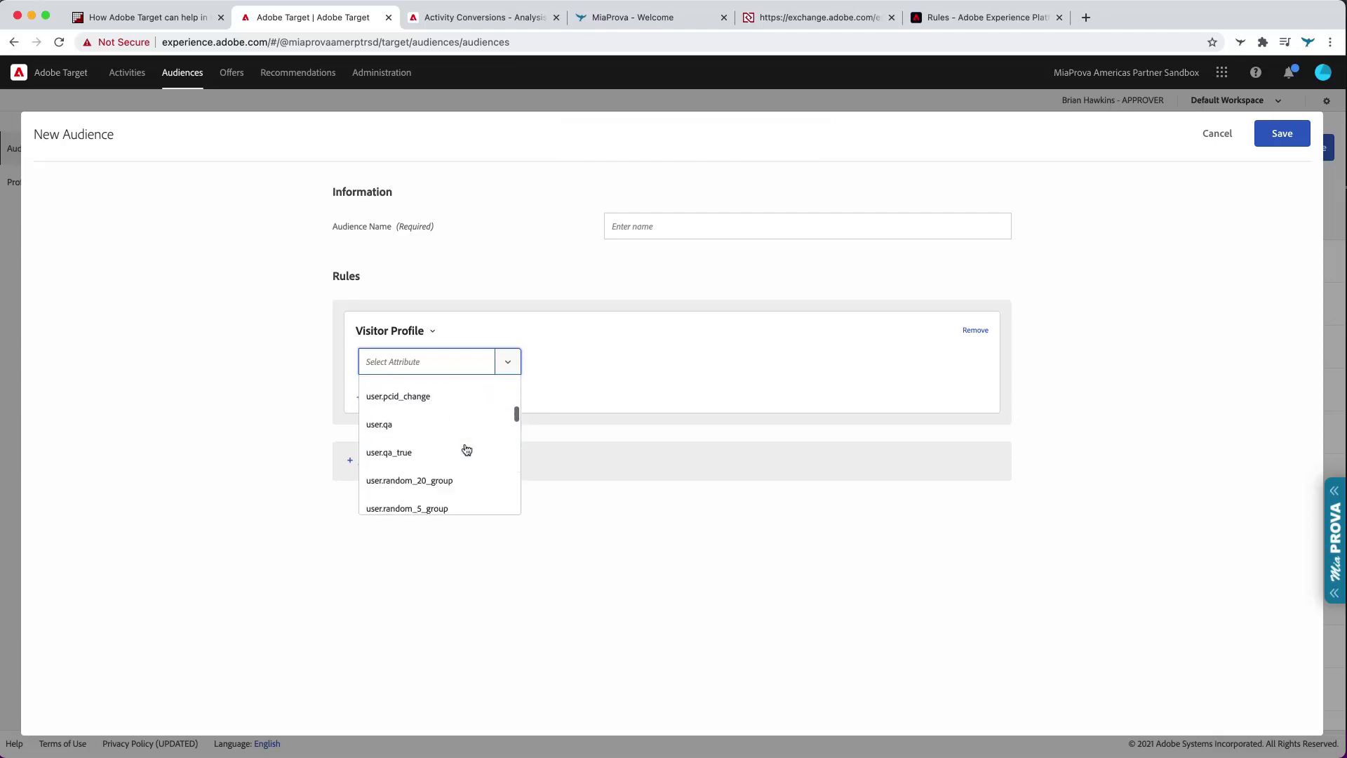